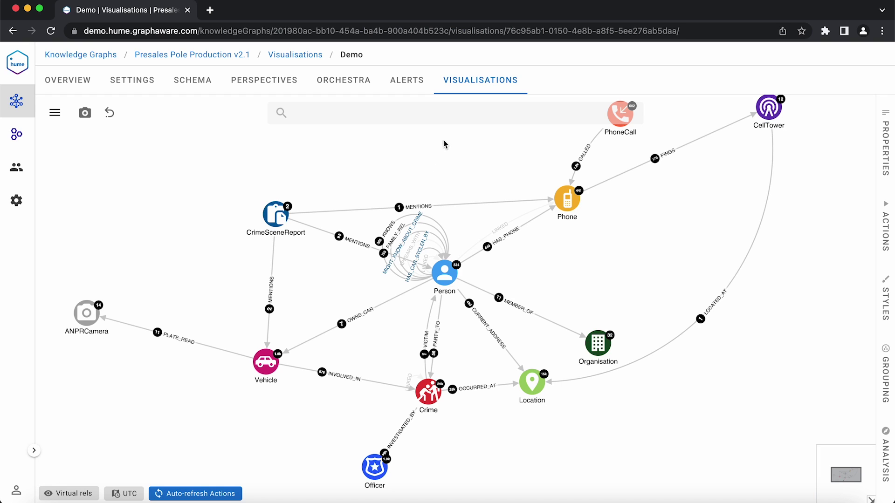
Search the graph for the person of interest by full name, add the matching Person node to the canvas, and view its properties.
{"action": "left_click", "coordinate": [463, 115]}
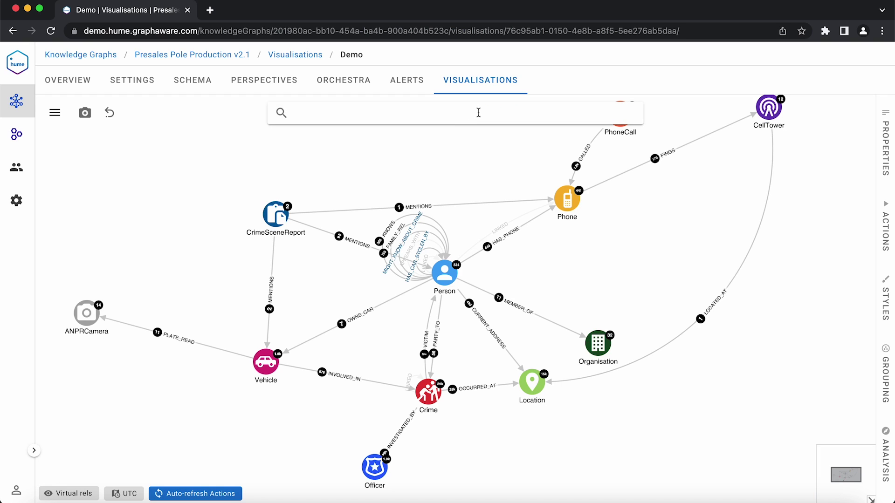
{"action": "left_click", "coordinate": [479, 113]}
{"action": "type", "text": "Bil"}
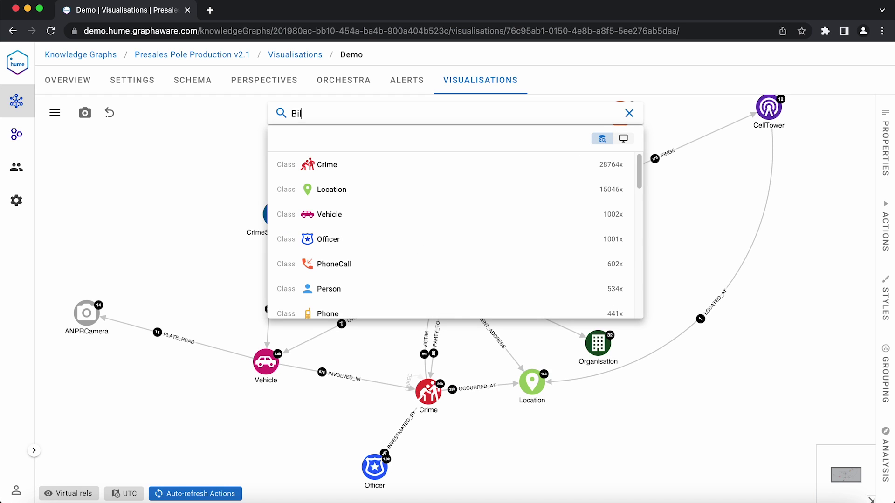
{"action": "type", "text": "ly Moo"}
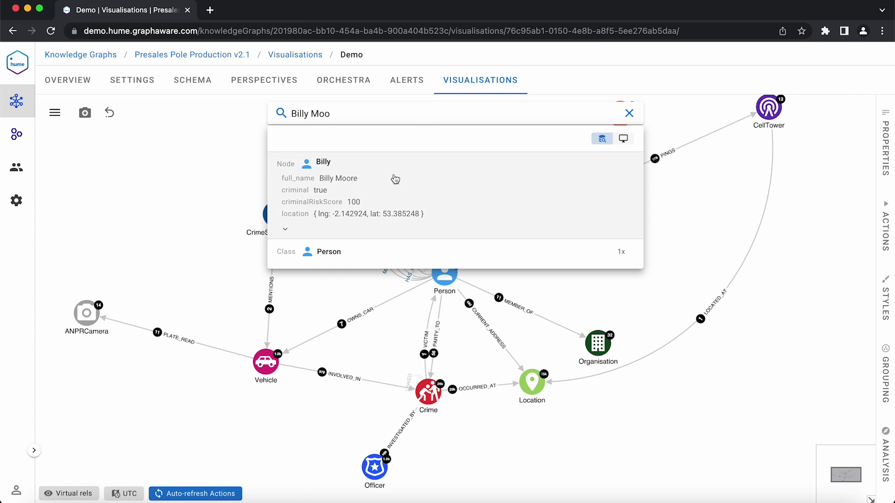
{"action": "left_click", "coordinate": [394, 180]}
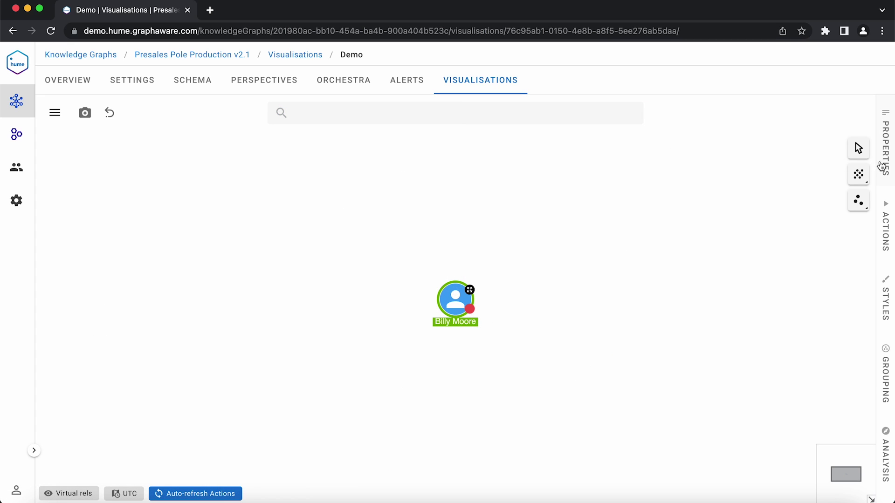
{"action": "left_click", "coordinate": [883, 166]}
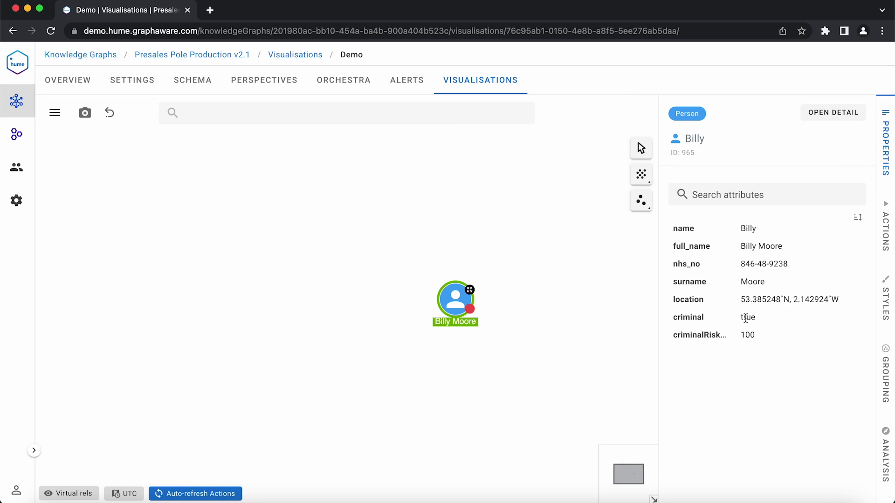
Expand the person node along its PARTY_TO relationships to bring the related crimes onto the canvas.
{"action": "right_click", "coordinate": [459, 298]}
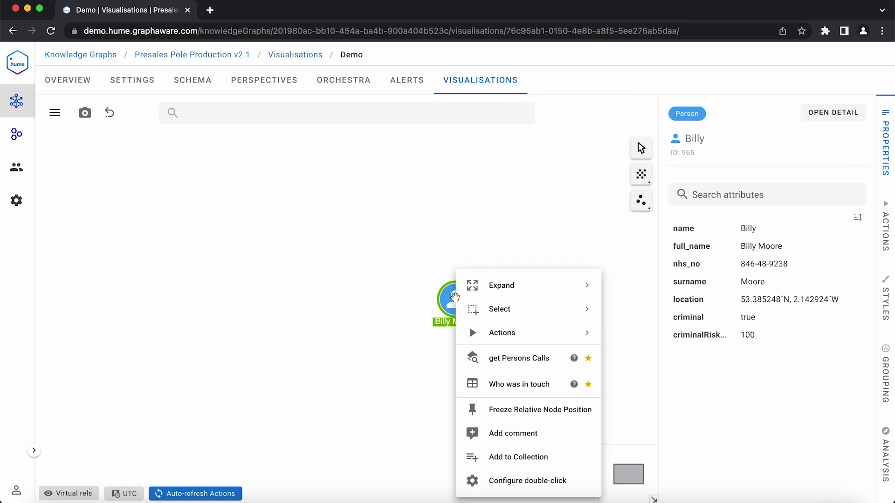
{"action": "mouse_move", "coordinate": [508, 283]}
{"action": "left_click", "coordinate": [642, 285]}
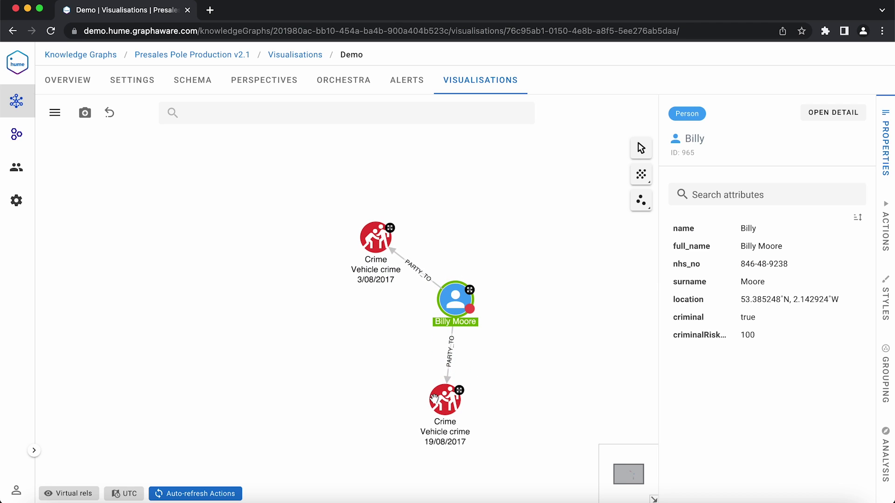
Expand the person of interest's incoming KNOWS relationships to add the connected people, and leave all nodes deselected.
{"action": "left_click", "coordinate": [434, 399]}
{"action": "right_click", "coordinate": [450, 303]}
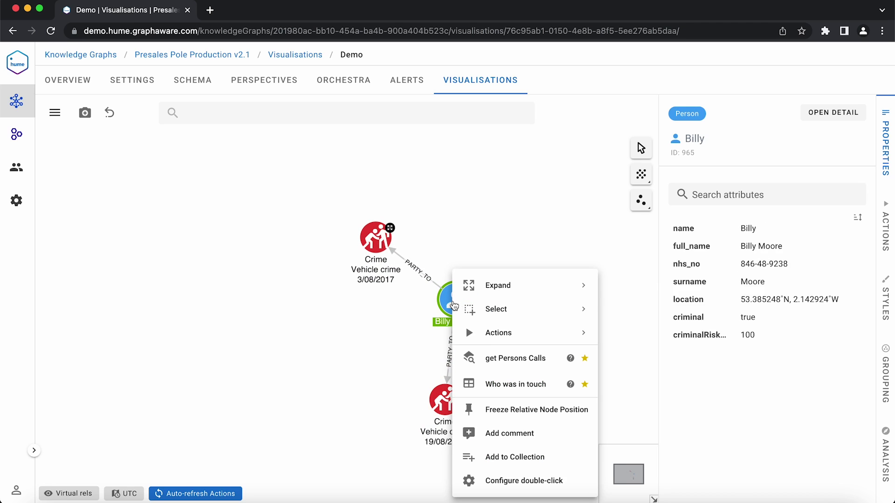
{"action": "mouse_move", "coordinate": [501, 286]}
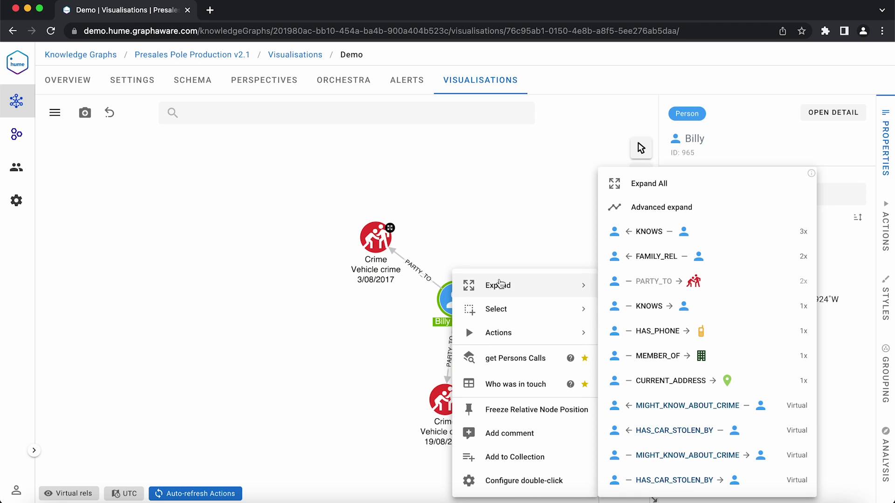
{"action": "left_click", "coordinate": [697, 231]}
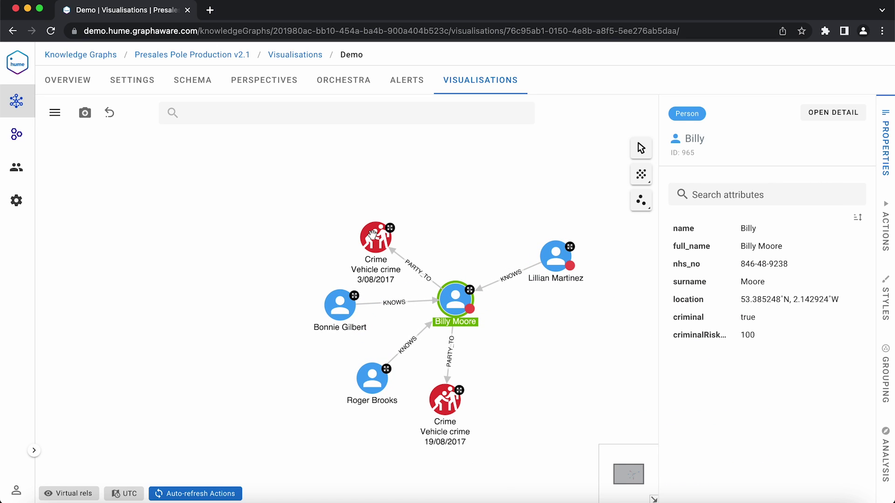
{"action": "left_click", "coordinate": [553, 264]}
{"action": "left_click", "coordinate": [489, 242]}
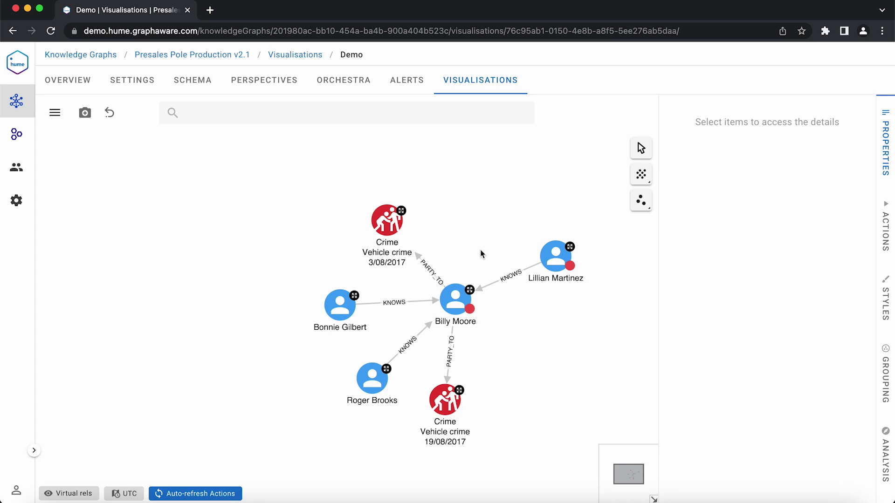
Examine which global, local and multiselection actions are available with no node, only the central person, and three people selected.
{"action": "left_click", "coordinate": [886, 232]}
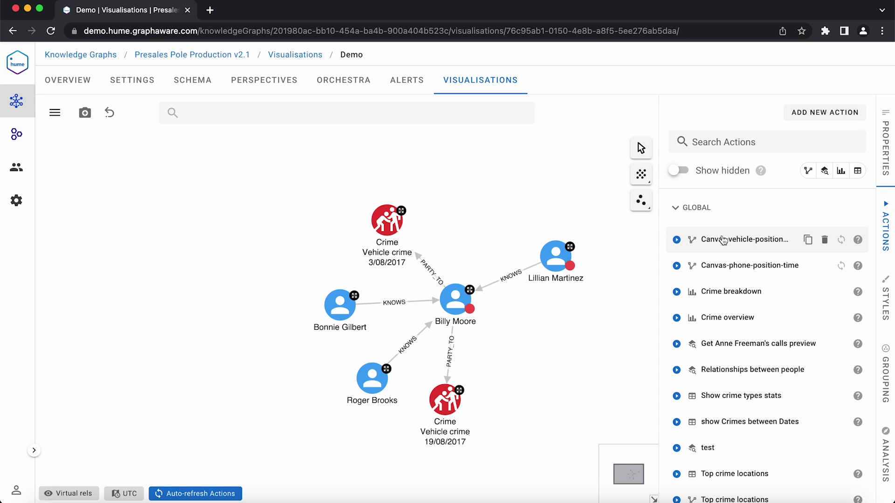
{"action": "scroll", "coordinate": [723, 243], "scroll_direction": "down", "scroll_amount": 7}
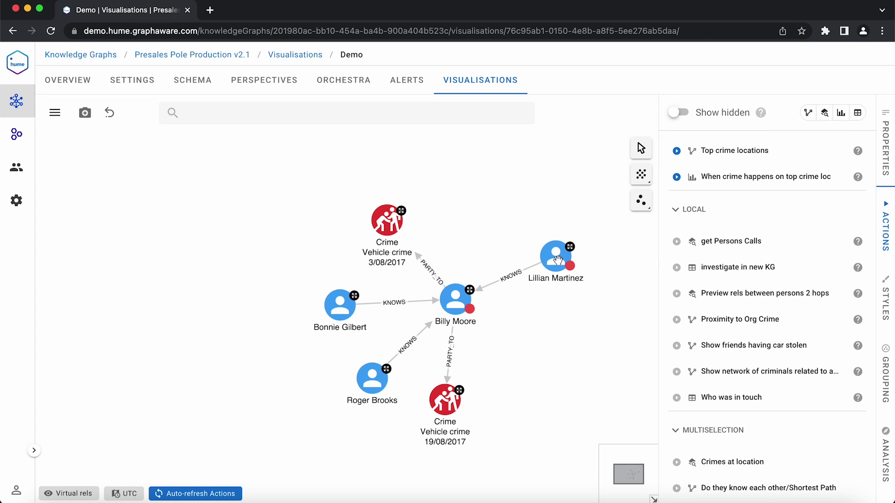
{"action": "left_click", "coordinate": [456, 284]}
{"action": "scroll", "coordinate": [760, 294], "scroll_direction": "down", "scroll_amount": 5}
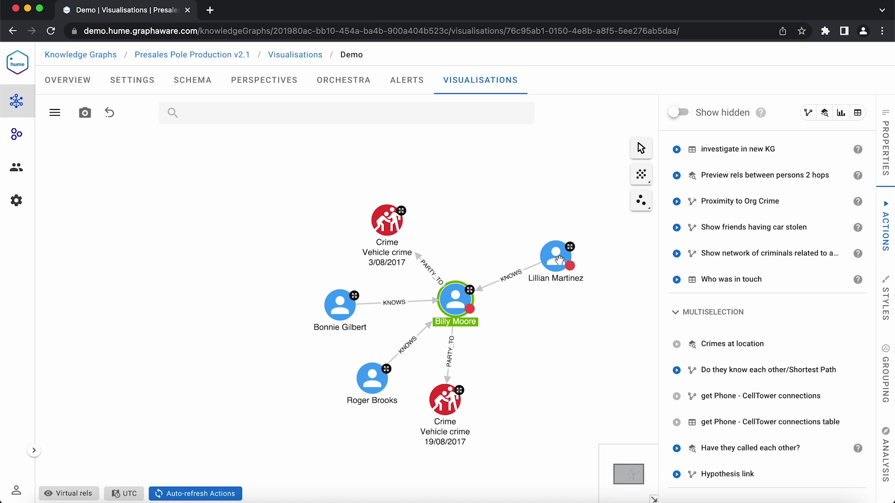
{"action": "left_click", "coordinate": [559, 260], "text": "shift"}
{"action": "left_click", "coordinate": [372, 378], "text": "shift"}
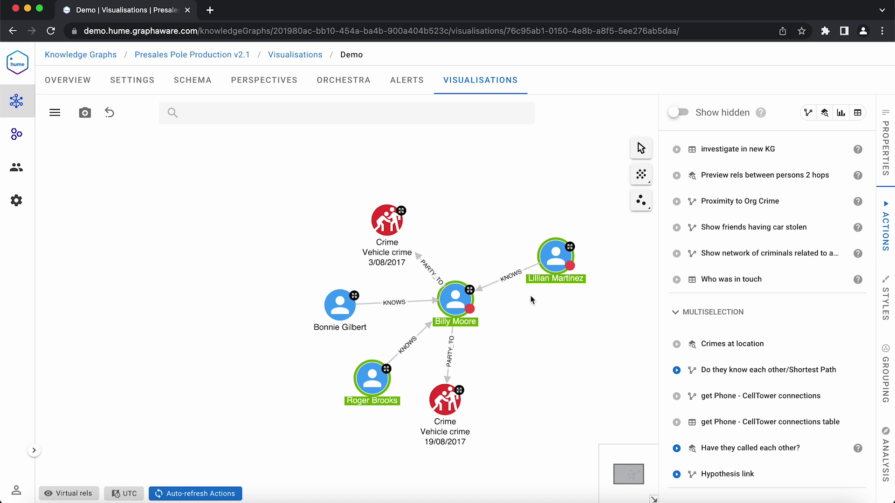
{"action": "scroll", "coordinate": [728, 283], "scroll_direction": "down", "scroll_amount": 5}
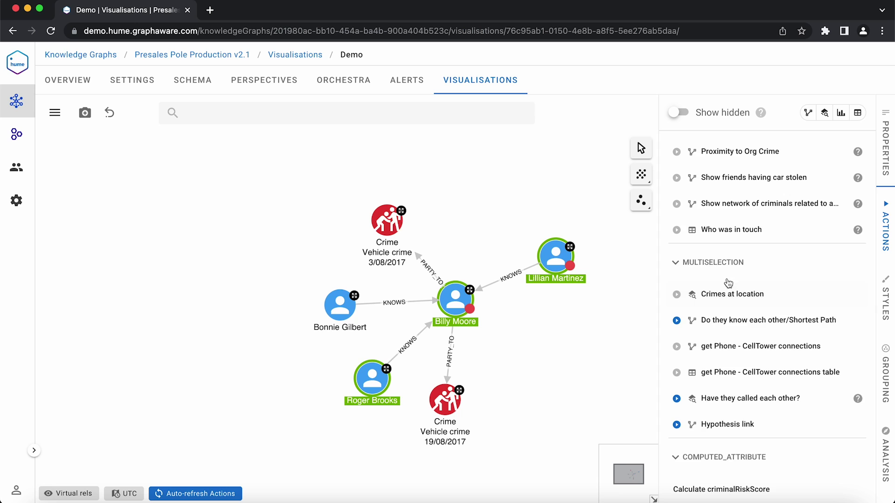
{"action": "scroll", "coordinate": [729, 283], "scroll_direction": "down", "scroll_amount": 2}
{"action": "scroll", "coordinate": [726, 279], "scroll_direction": "up", "scroll_amount": 10}
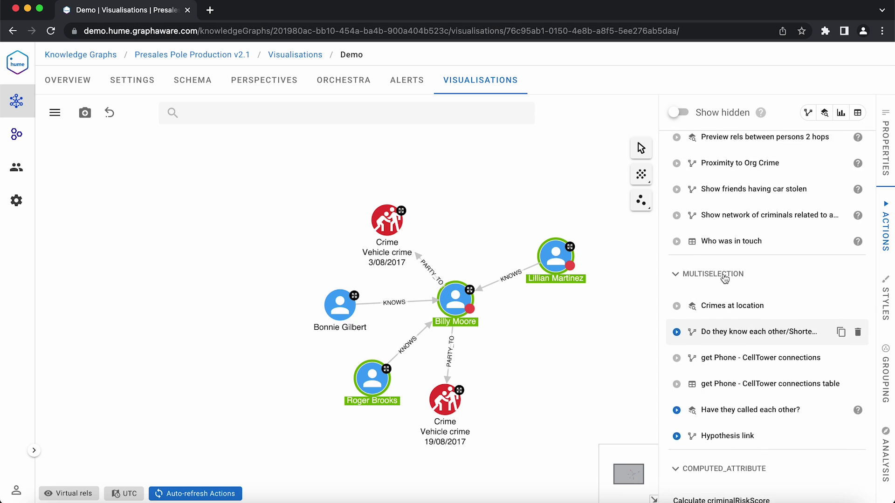
{"action": "scroll", "coordinate": [724, 279], "scroll_direction": "up", "scroll_amount": 10}
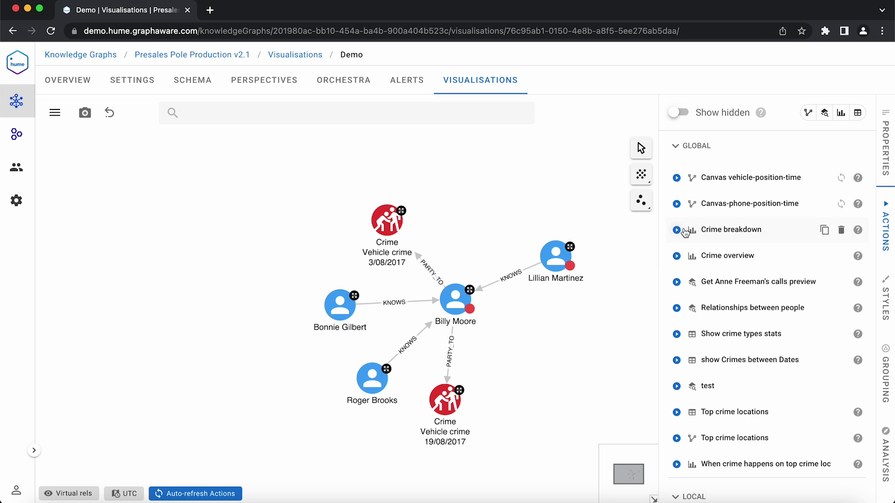
Run the global Crime breakdown and Crime overview actions, viewing and closing each resulting chart.
{"action": "left_click", "coordinate": [676, 230]}
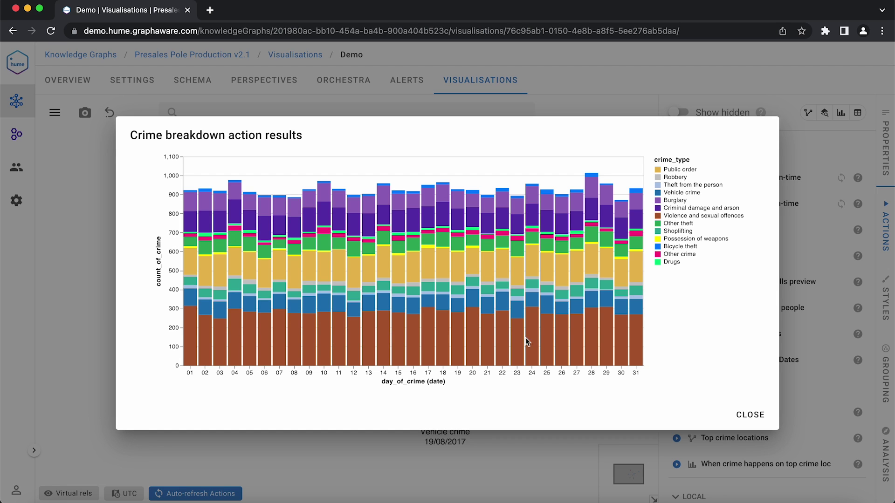
{"action": "left_click", "coordinate": [750, 415]}
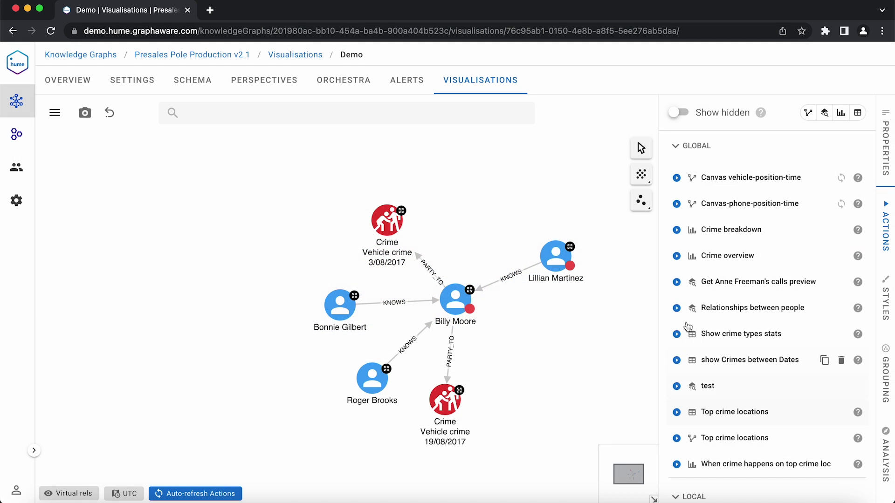
{"action": "left_click", "coordinate": [677, 257]}
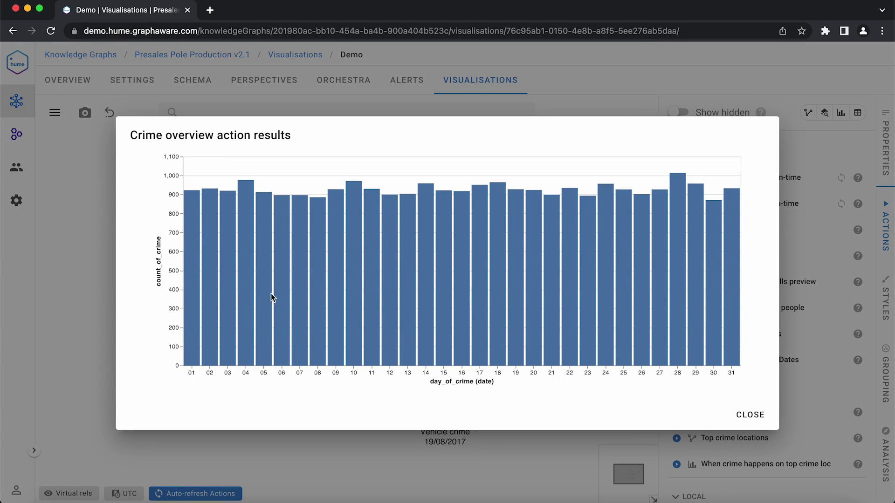
{"action": "left_click", "coordinate": [749, 414]}
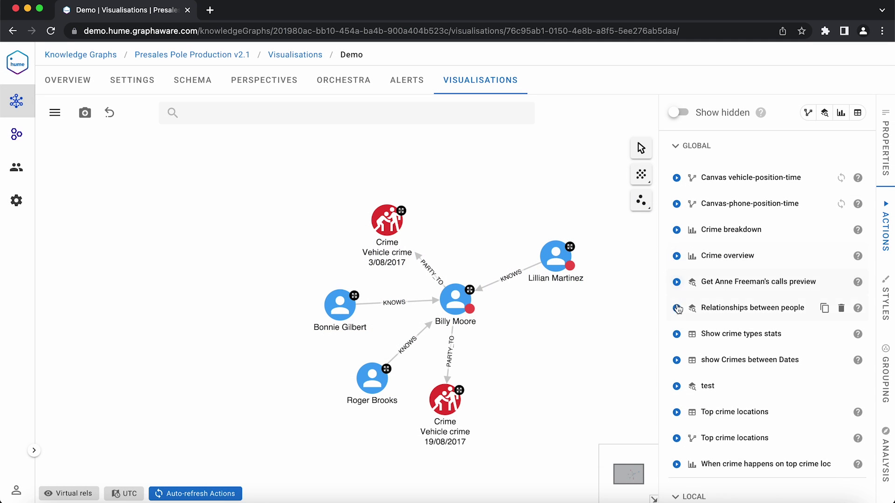
Run Show crime types stats, display 15 rows per page, check the export formats, and close the results table.
{"action": "left_click", "coordinate": [677, 334]}
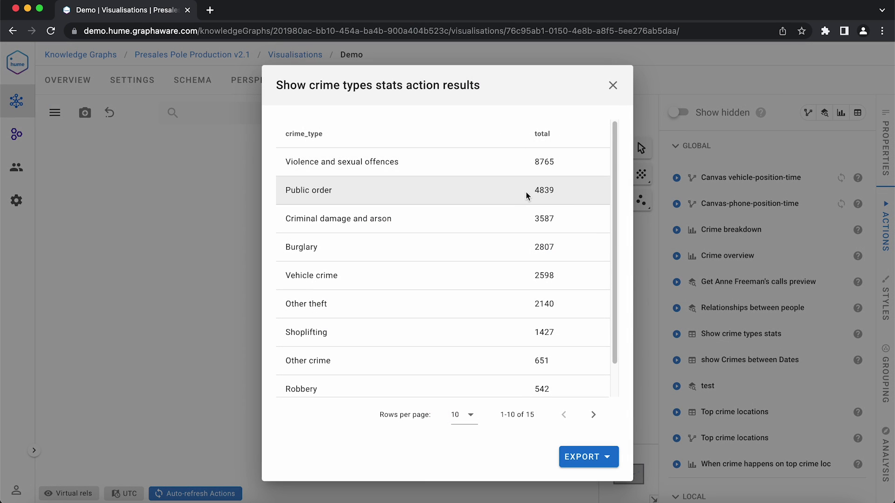
{"action": "left_click", "coordinate": [465, 416]}
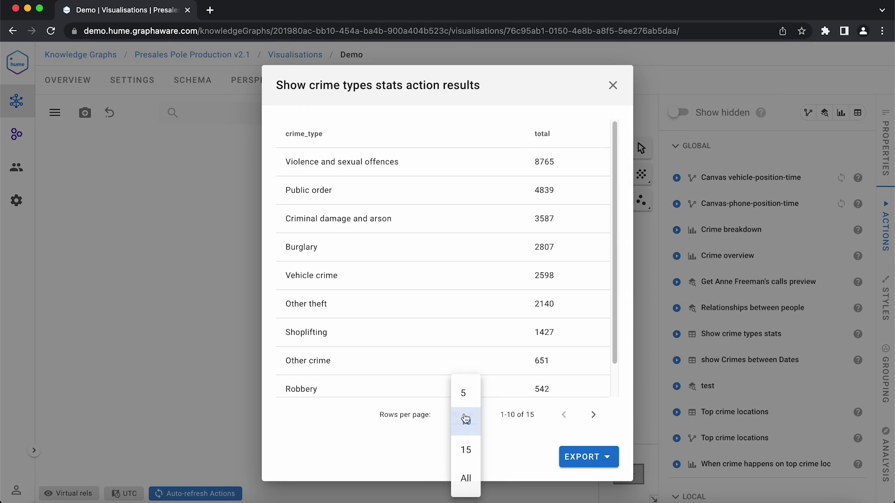
{"action": "left_click", "coordinate": [467, 452]}
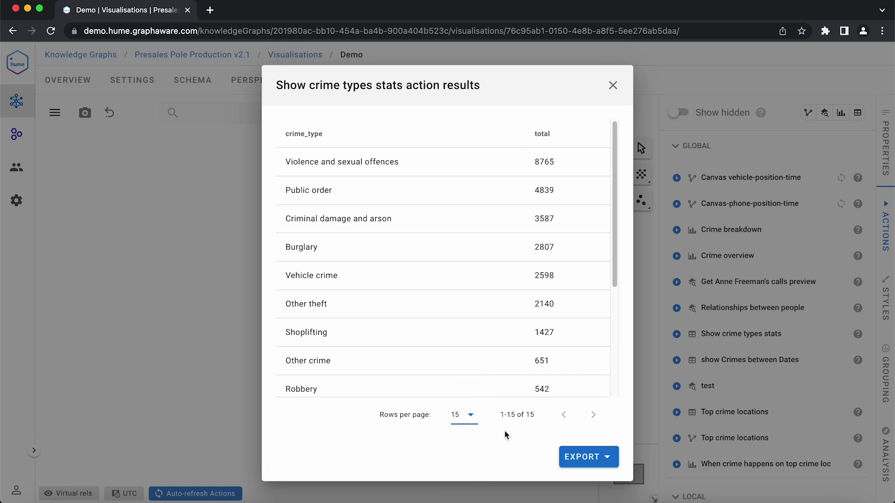
{"action": "left_click", "coordinate": [575, 455]}
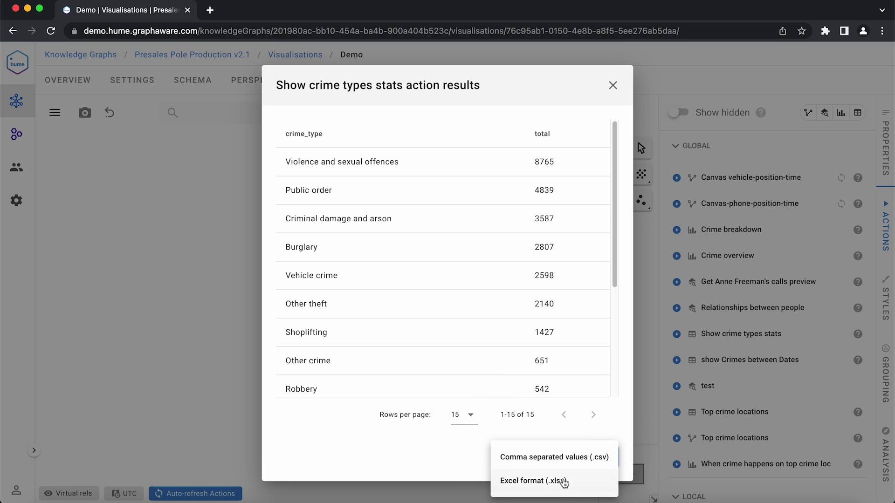
{"action": "left_click", "coordinate": [612, 87]}
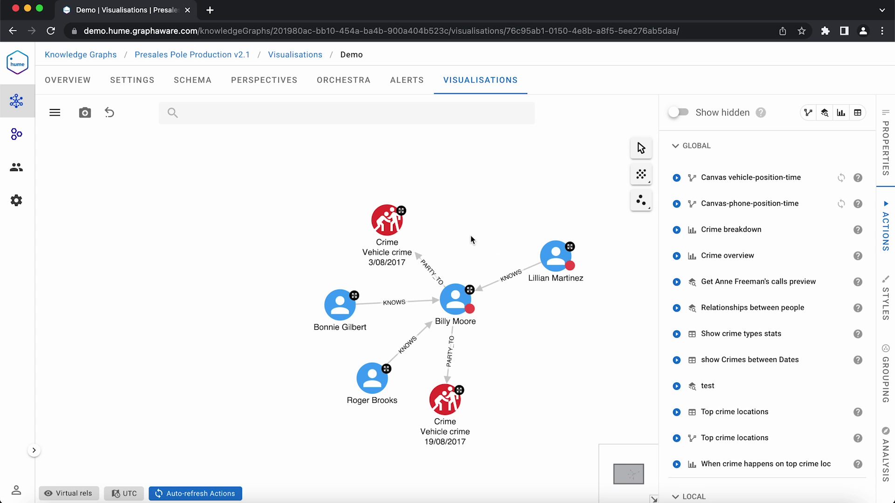
Run Who was in touch on the central person with a time window of 8 days, and review the contacts before closing the table.
{"action": "right_click", "coordinate": [452, 297]}
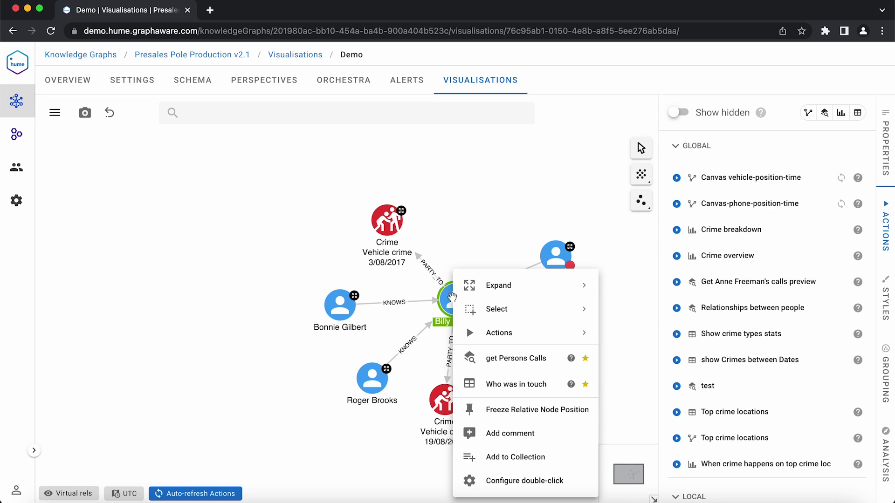
{"action": "mouse_move", "coordinate": [502, 341]}
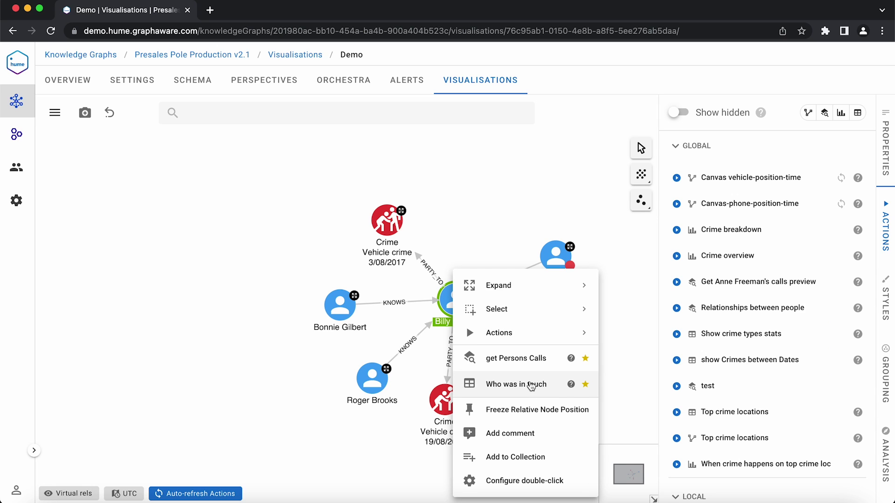
{"action": "left_click", "coordinate": [530, 385]}
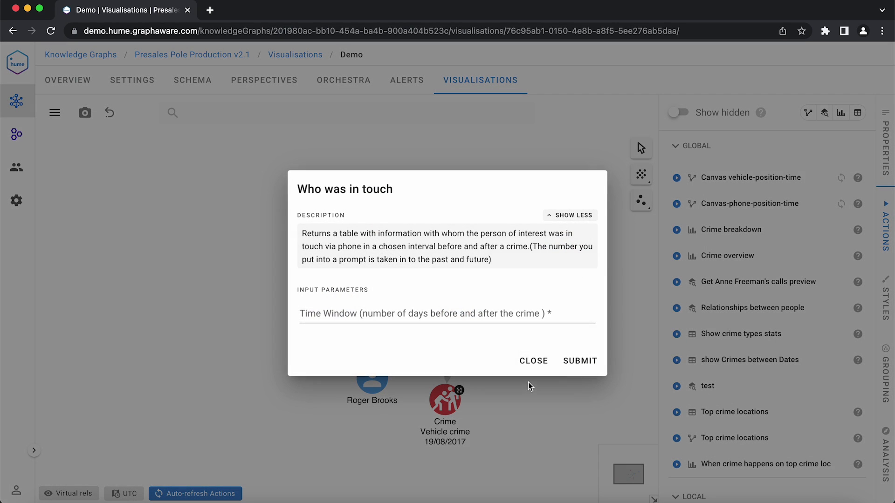
{"action": "left_click", "coordinate": [471, 314]}
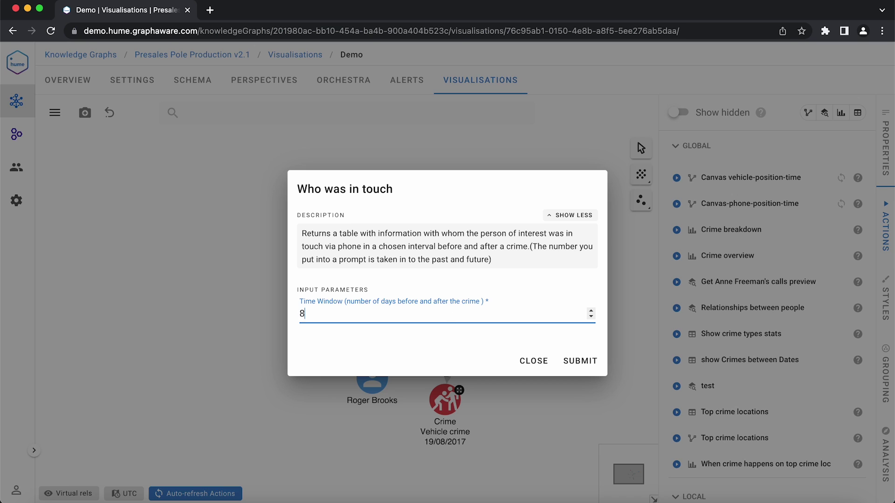
{"action": "type", "text": "8"}
{"action": "left_click", "coordinate": [574, 359]}
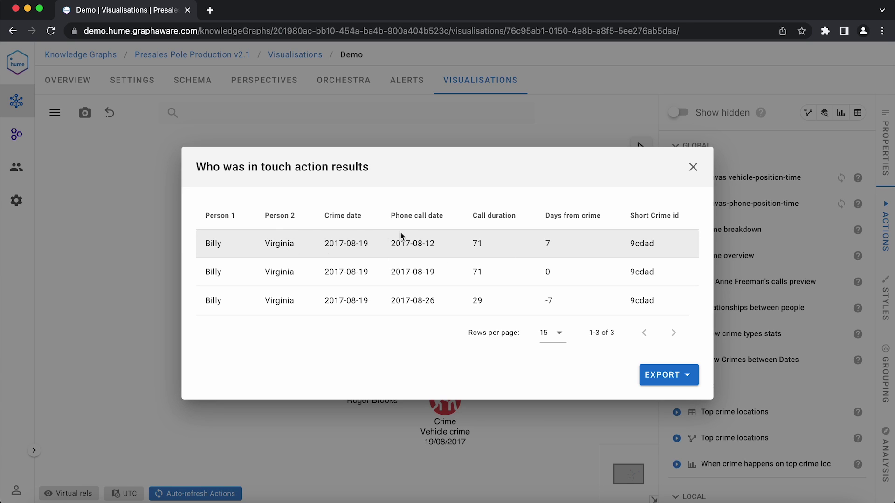
{"action": "double_click", "coordinate": [289, 241]}
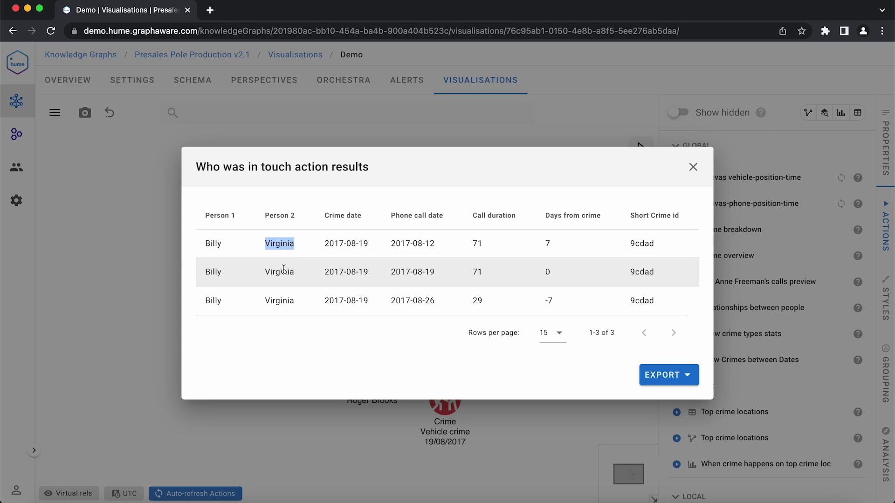
{"action": "left_click", "coordinate": [693, 167]}
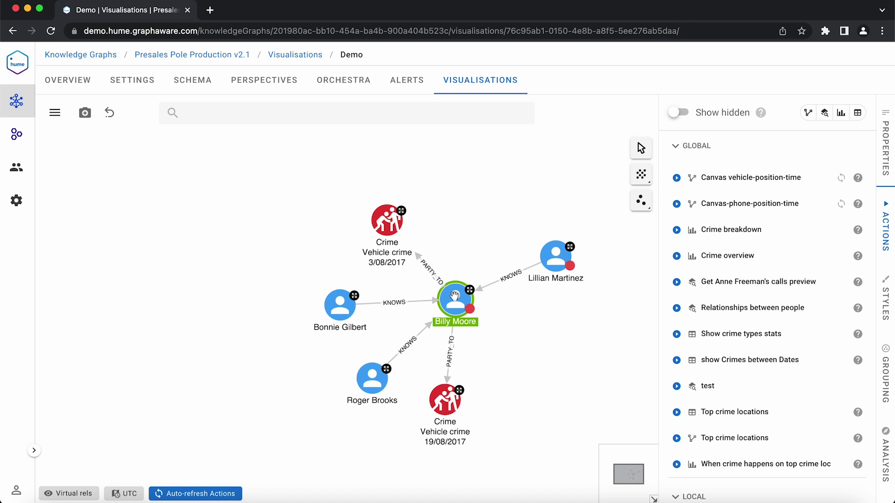
Run get Persons Calls on the central person and add the call paths from result pages 2 to 5 to the canvas.
{"action": "right_click", "coordinate": [454, 296]}
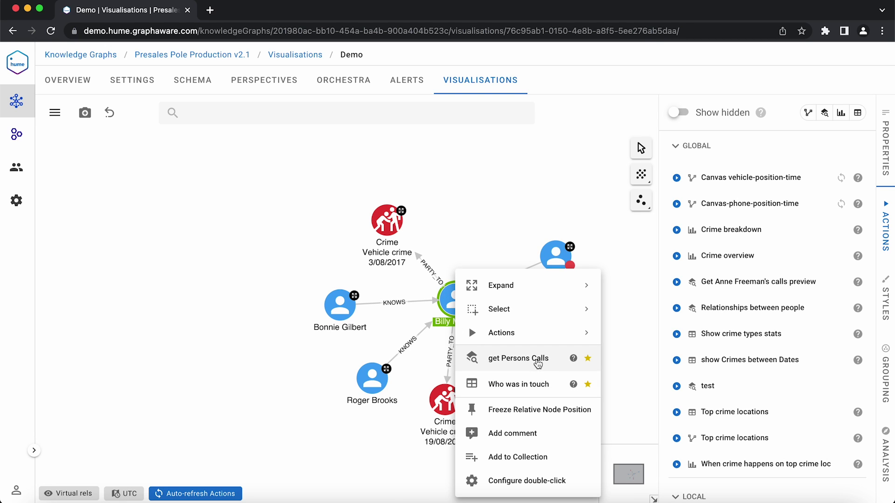
{"action": "left_click", "coordinate": [518, 358]}
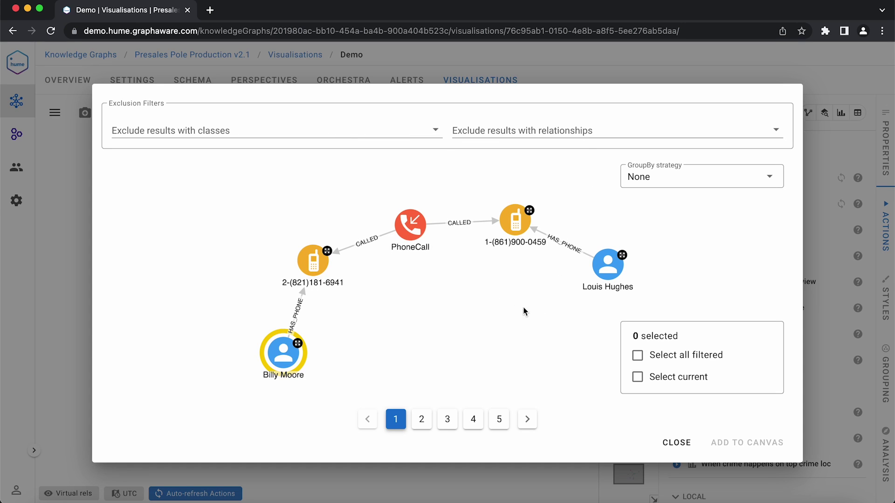
{"action": "left_click", "coordinate": [421, 419]}
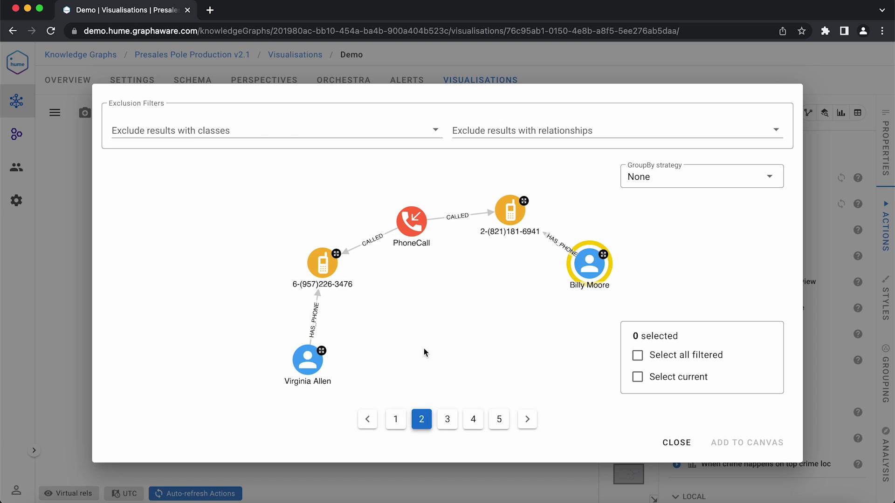
{"action": "left_click", "coordinate": [638, 377]}
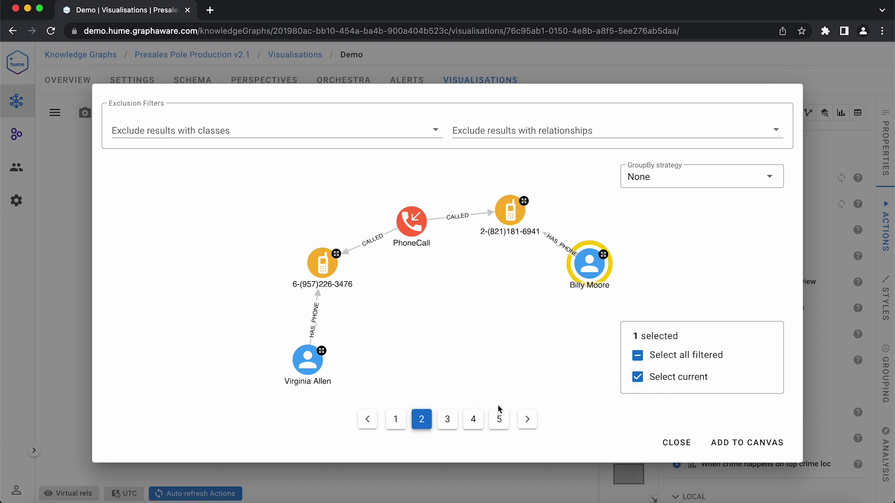
{"action": "left_click", "coordinate": [457, 418]}
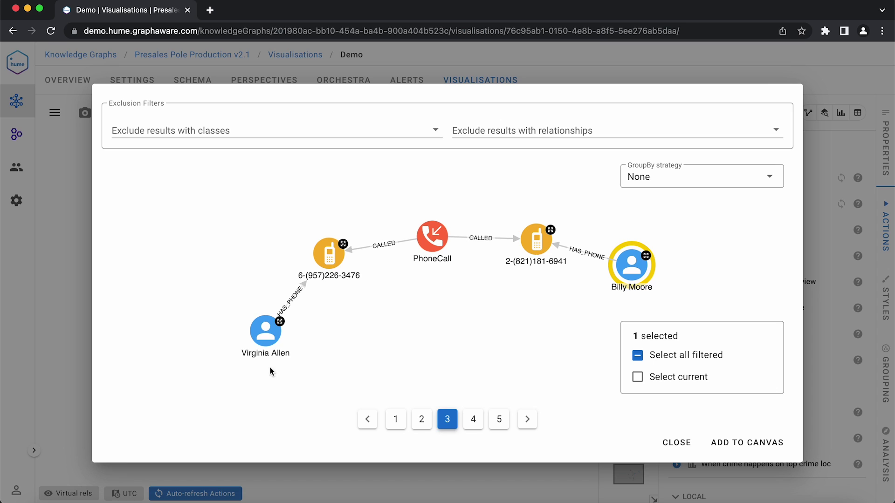
{"action": "left_click", "coordinate": [637, 377]}
{"action": "left_click", "coordinate": [473, 419]}
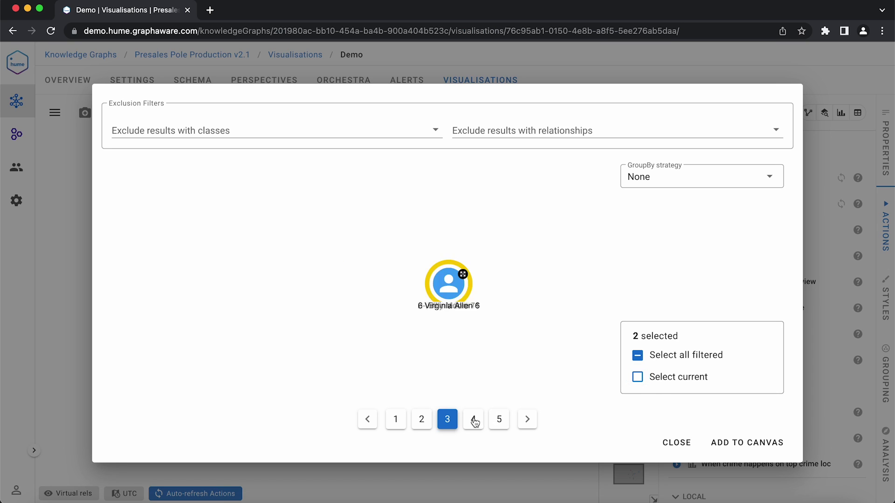
{"action": "left_click", "coordinate": [637, 377]}
{"action": "left_click", "coordinate": [499, 419]}
{"action": "left_click", "coordinate": [637, 377]}
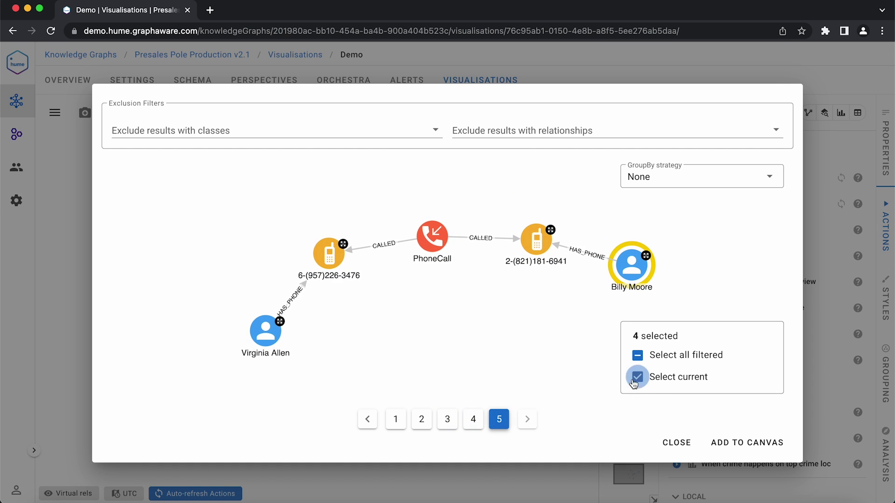
{"action": "left_click", "coordinate": [721, 434]}
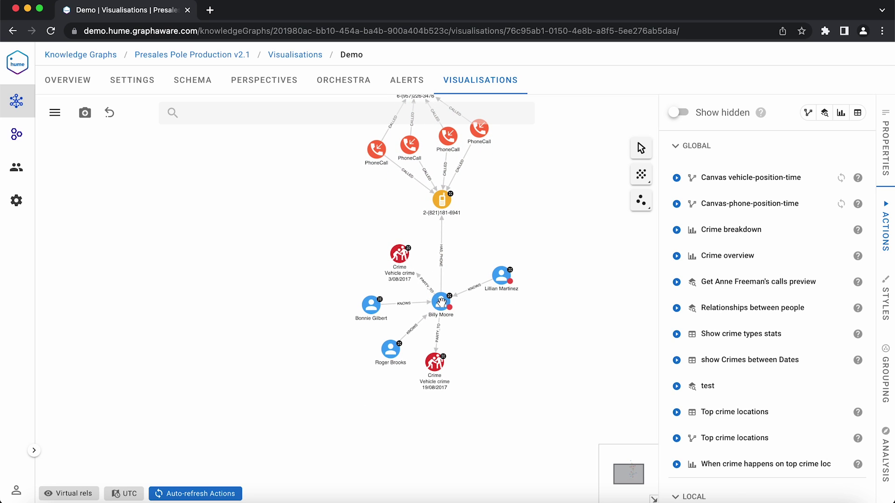
Build an Advanced expand path from the central person: PARTY_TO Crime, OCCURRED_AT Location, OCCURRED_AT another Crime, PARTY_TO another Person.
{"action": "right_click", "coordinate": [440, 302]}
{"action": "mouse_move", "coordinate": [483, 289]}
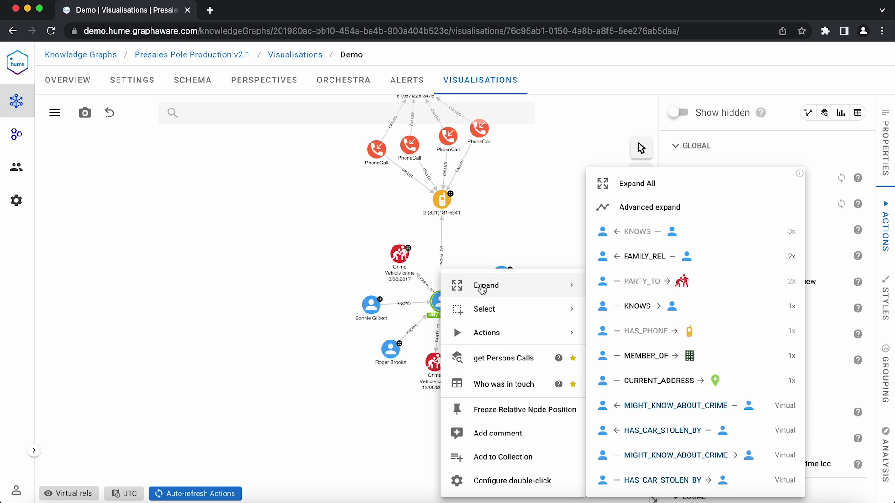
{"action": "left_click", "coordinate": [625, 208]}
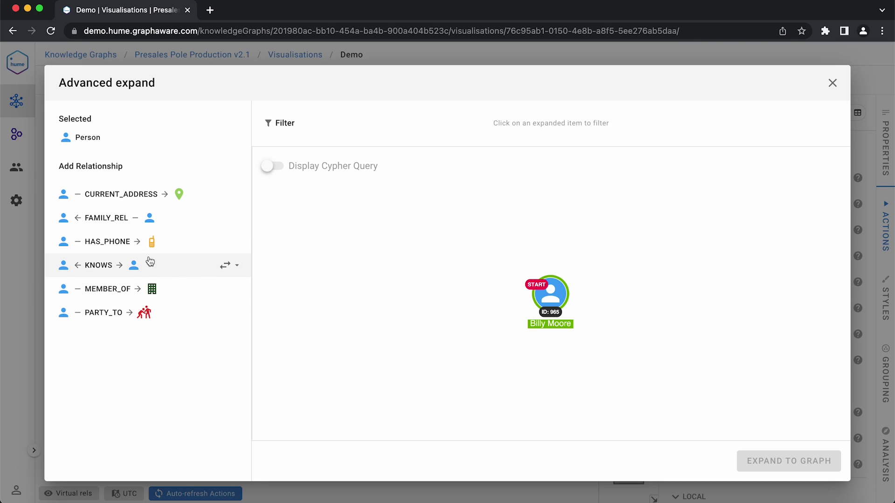
{"action": "left_click", "coordinate": [144, 313]}
{"action": "left_click", "coordinate": [623, 299]}
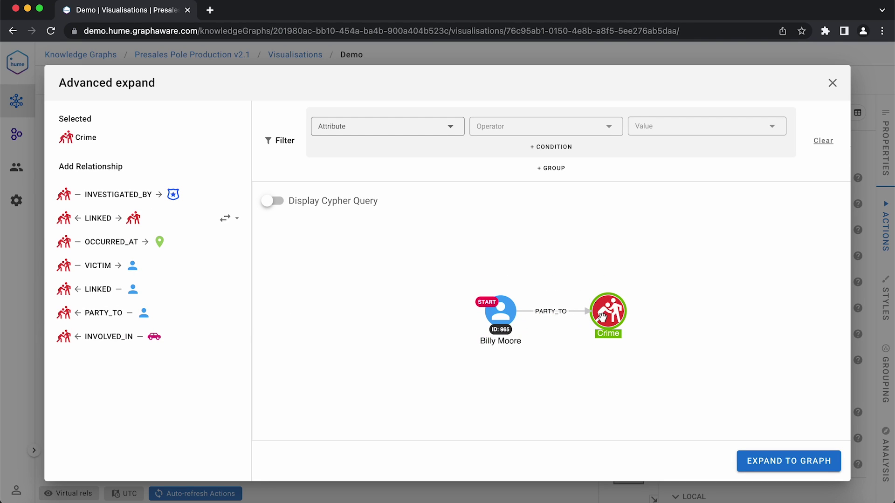
{"action": "left_click", "coordinate": [126, 242]}
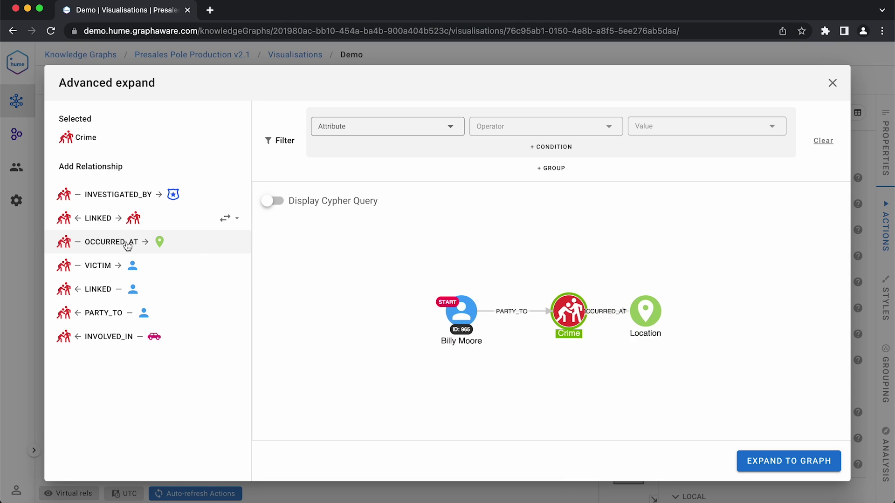
{"action": "left_click", "coordinate": [133, 219]}
{"action": "left_click", "coordinate": [715, 310]}
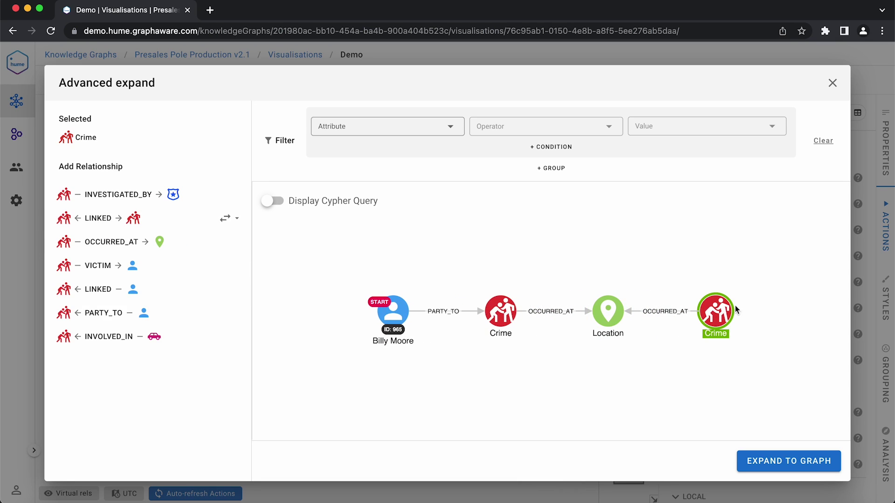
{"action": "left_click", "coordinate": [154, 312]}
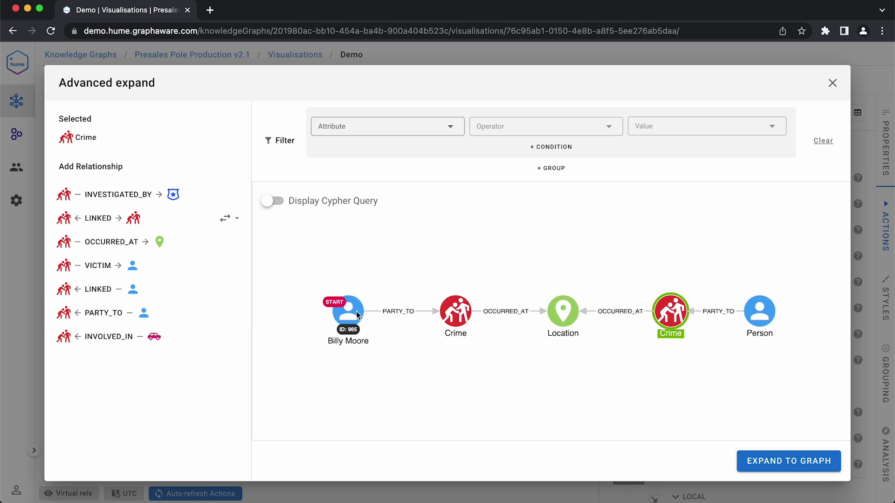
Display the Cypher query of the Advanced expand path, copy it, and close the dialog without expanding.
{"action": "left_click", "coordinate": [271, 201]}
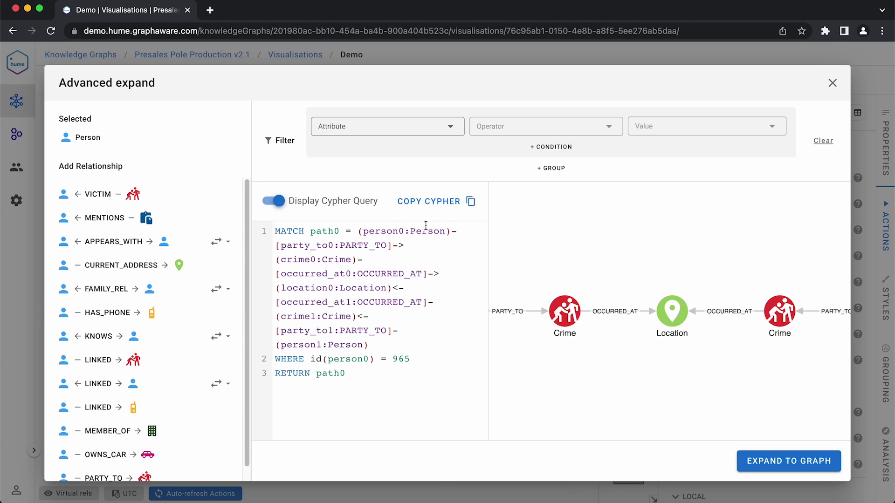
{"action": "left_click", "coordinate": [454, 202]}
{"action": "left_click", "coordinate": [832, 83]}
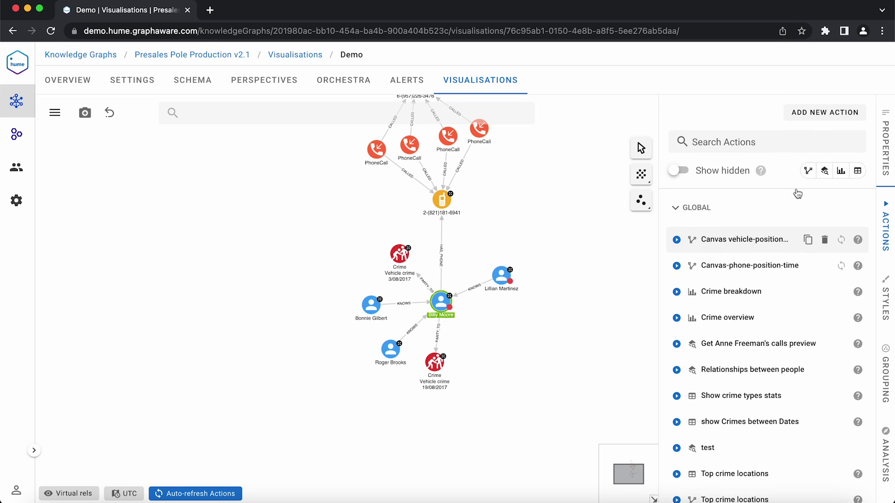
Start a new action labelled "Criminals in the same area".
{"action": "left_click", "coordinate": [821, 115]}
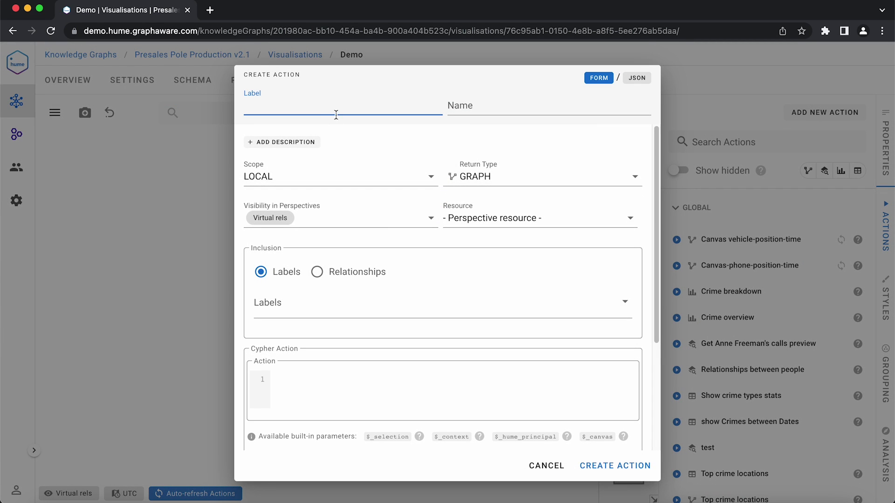
{"action": "type", "text": "G"}
{"action": "key", "text": "BackSpace"}
{"action": "type", "text": "minal"}
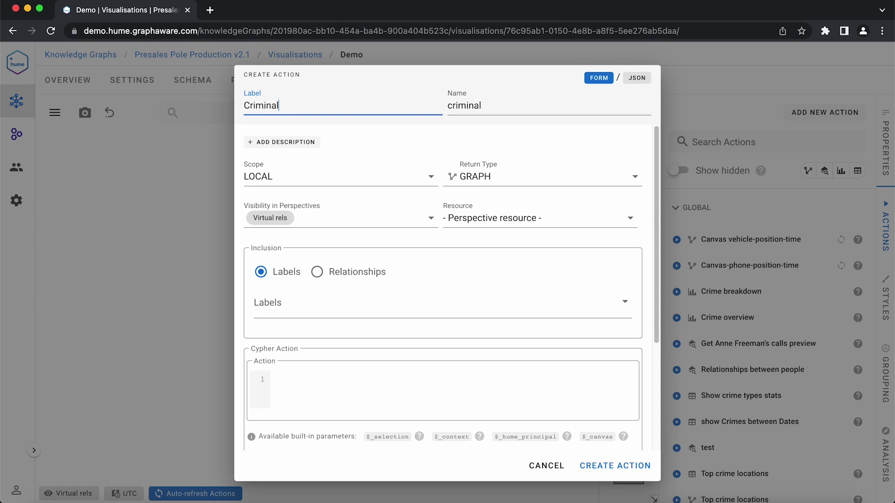
{"action": "type", "text": "s in tbe"}
{"action": "key", "text": "BackSpace"}
{"action": "key", "text": "BackSpace"}
{"action": "type", "text": "he same ar"}
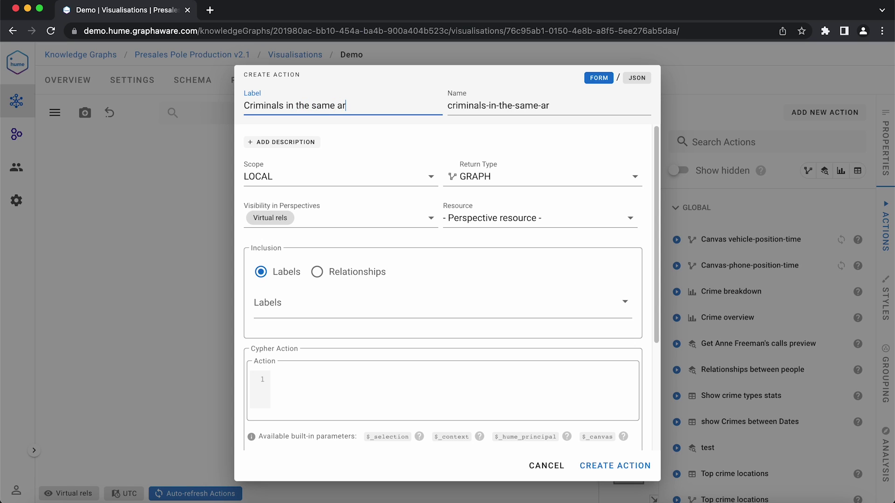
{"action": "type", "text": "ea"}
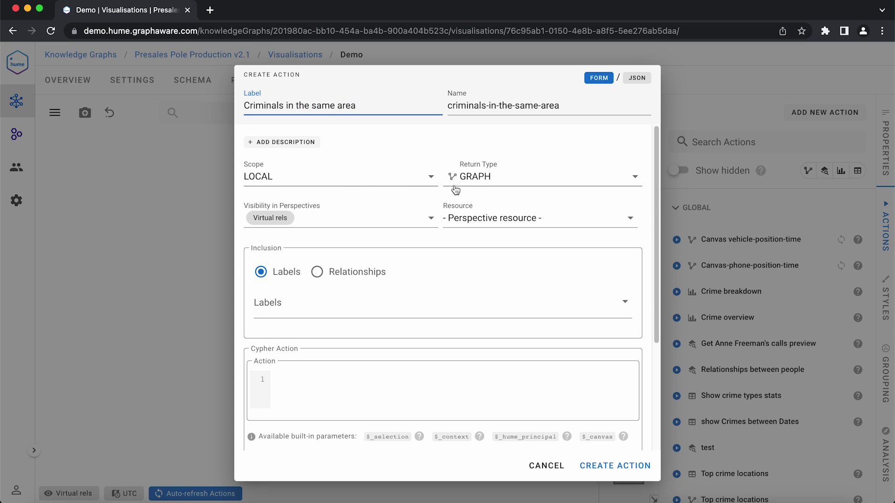
Set the action's return type to PREVIEW and include the label Person.
{"action": "left_click", "coordinate": [505, 180]}
{"action": "left_click", "coordinate": [476, 214]}
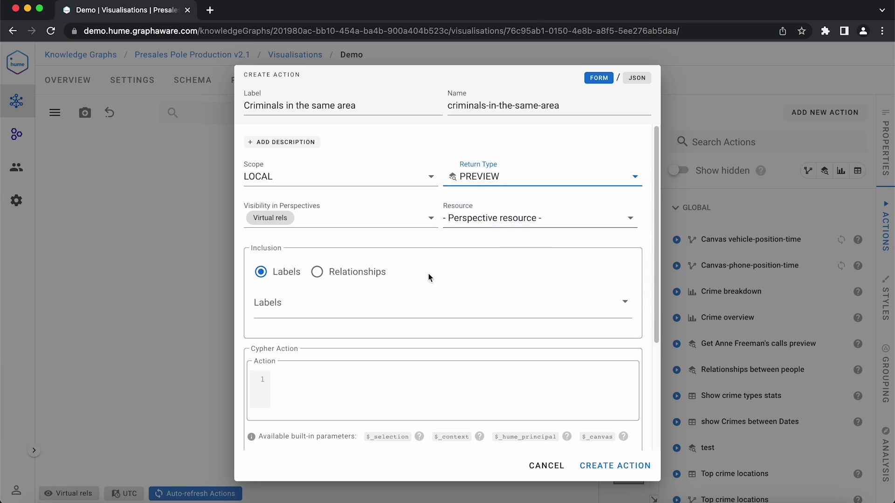
{"action": "left_click", "coordinate": [365, 305]}
{"action": "left_click", "coordinate": [364, 424]}
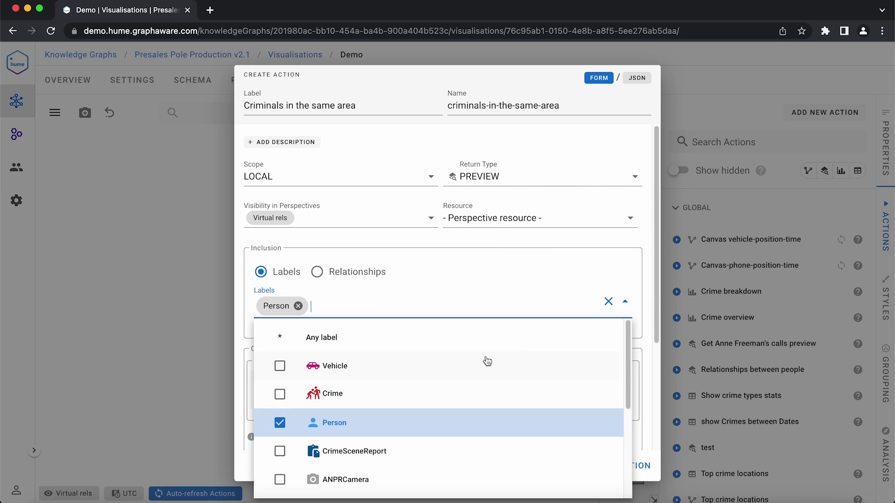
{"action": "left_click", "coordinate": [608, 302]}
{"action": "left_click", "coordinate": [470, 429]}
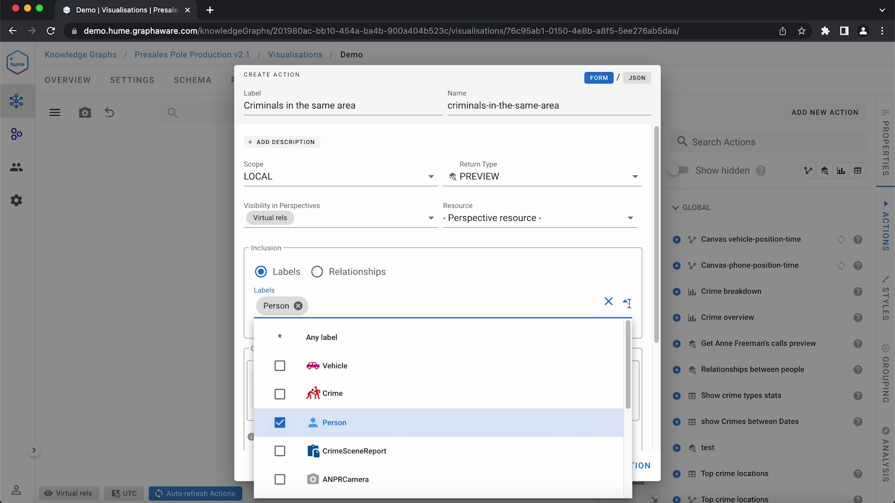
{"action": "key", "text": "Escape"}
Paste the copied Cypher query in as the new action's Cypher code.
{"action": "left_click", "coordinate": [480, 379]}
{"action": "key", "text": "super+v"}
{"action": "scroll", "coordinate": [465, 374], "scroll_direction": "down", "scroll_amount": 5}
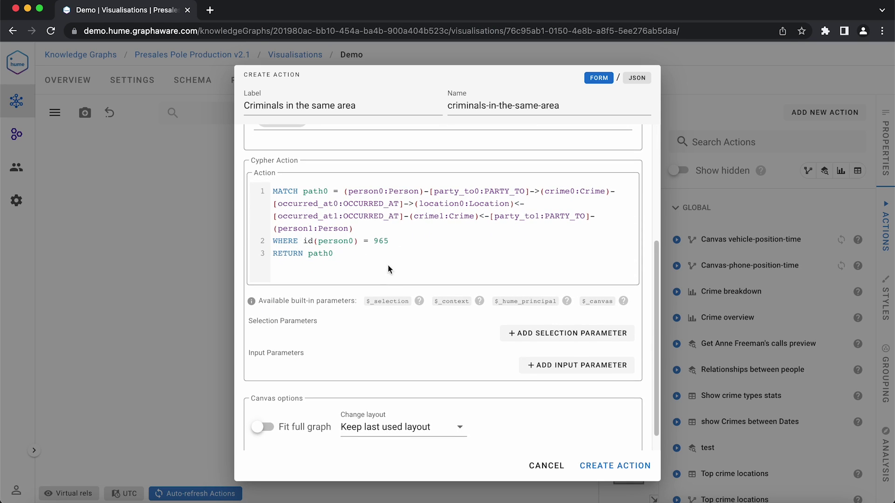
Replace the fixed person ID in the WHERE clause with $_selection.node.id, copied from the $_selection usage example, and create the action.
{"action": "mouse_move", "coordinate": [419, 302]}
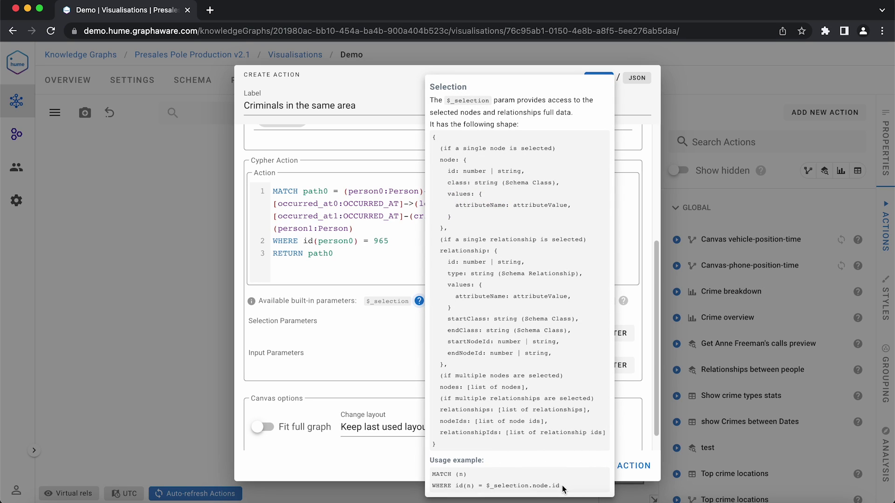
{"action": "left_click_drag", "start_coordinate": [562, 487], "coordinate": [488, 486]}
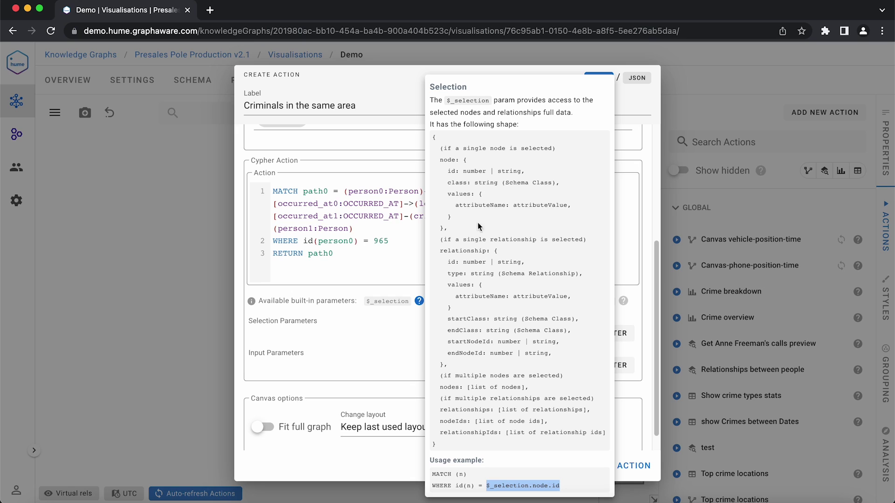
{"action": "double_click", "coordinate": [381, 241]}
{"action": "key", "text": "ctrl+v"}
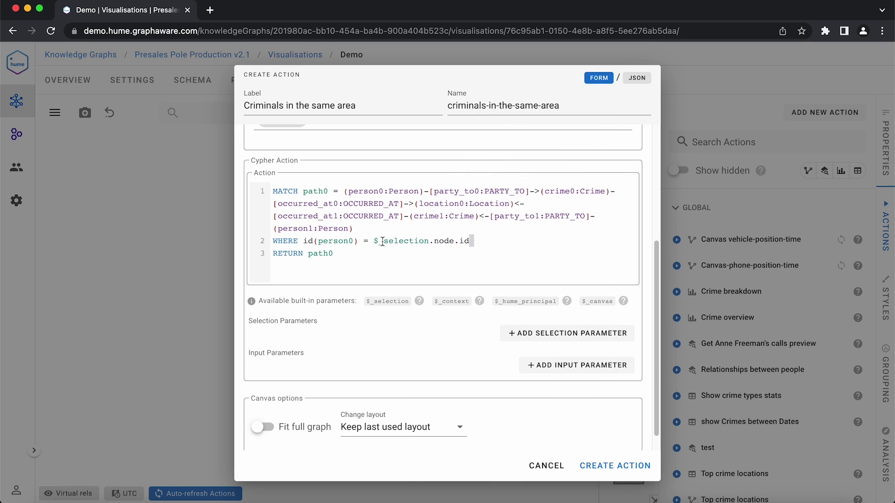
{"action": "left_click", "coordinate": [615, 467]}
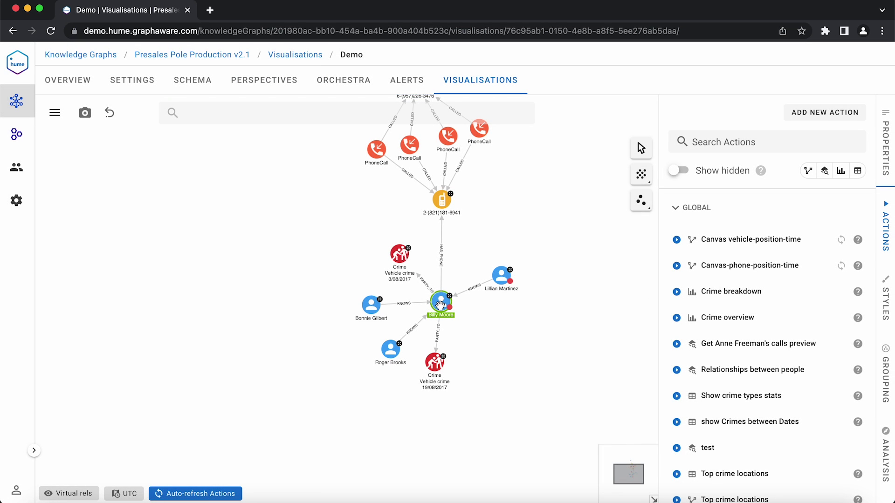
Run Criminals in the same area on the central person and add both result paths to the canvas.
{"action": "scroll", "coordinate": [449, 298], "scroll_direction": "up", "scroll_amount": 2}
{"action": "right_click", "coordinate": [438, 301]}
{"action": "mouse_move", "coordinate": [495, 336]}
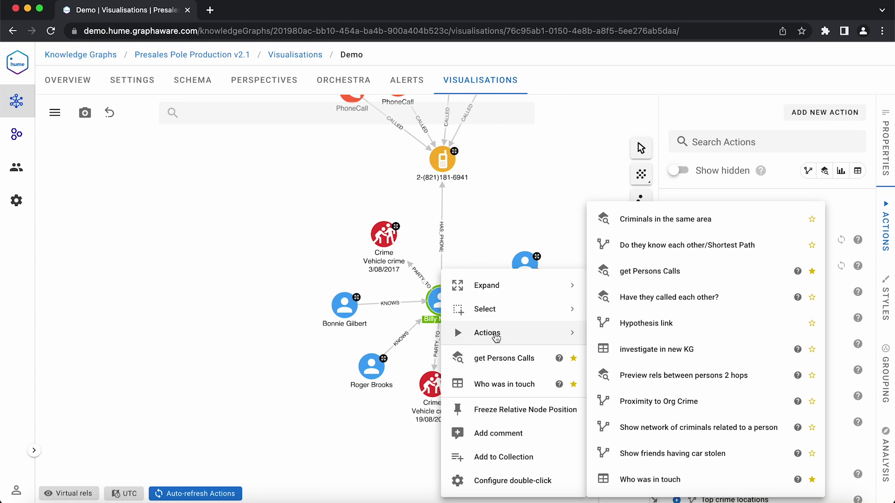
{"action": "left_click", "coordinate": [690, 223]}
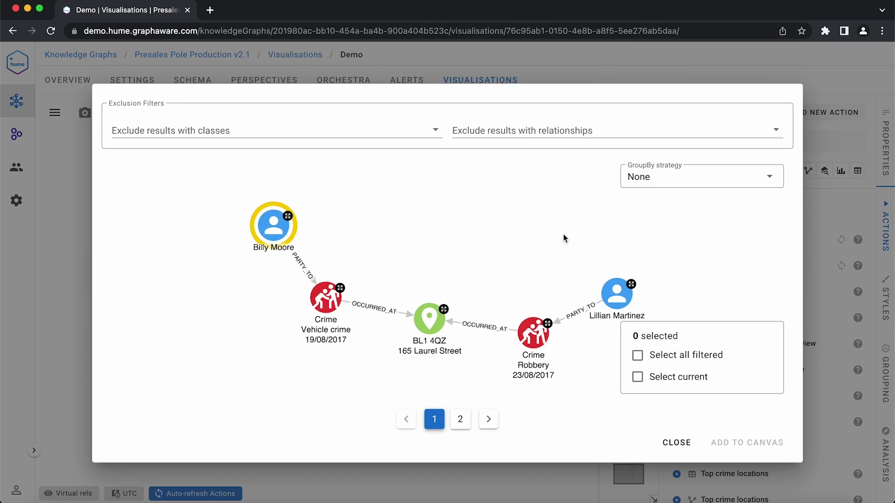
{"action": "left_click", "coordinate": [460, 419]}
{"action": "left_click", "coordinate": [637, 355]}
{"action": "left_click", "coordinate": [637, 376]}
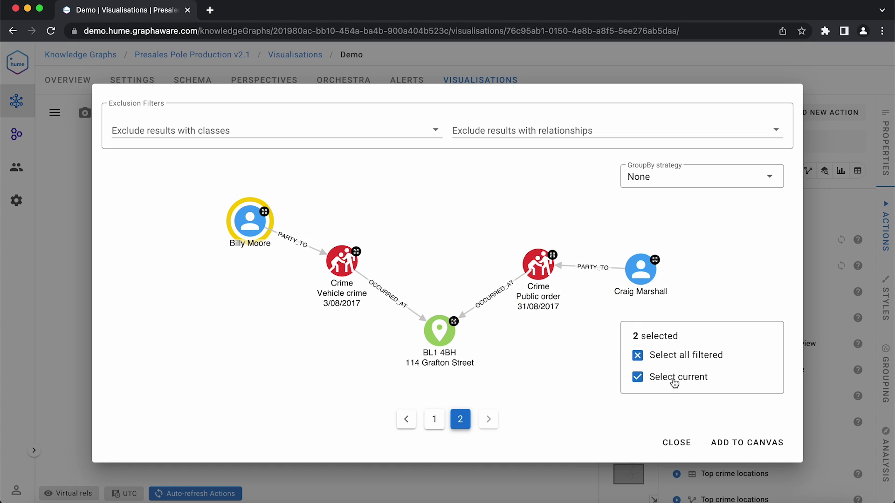
{"action": "left_click", "coordinate": [729, 442]}
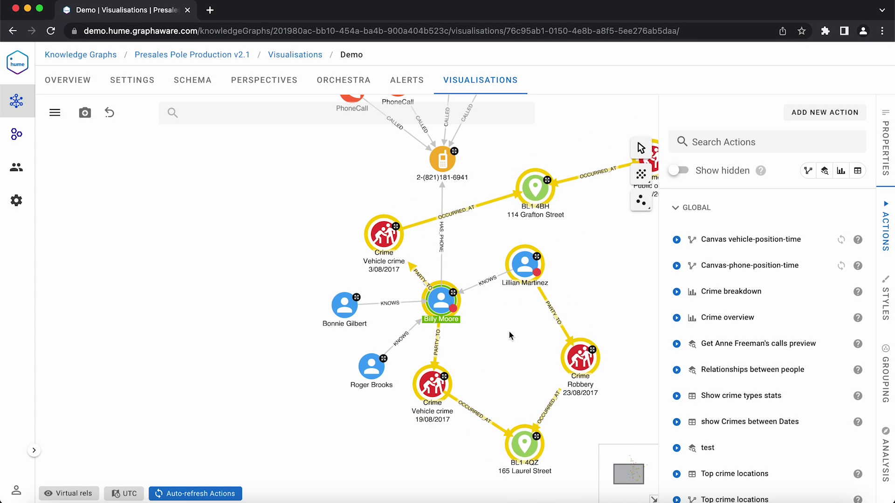
Review the newly added crime paths and rearrange the canvas with the automatic layout.
{"action": "left_click_drag", "start_coordinate": [505, 329], "coordinate": [443, 304]}
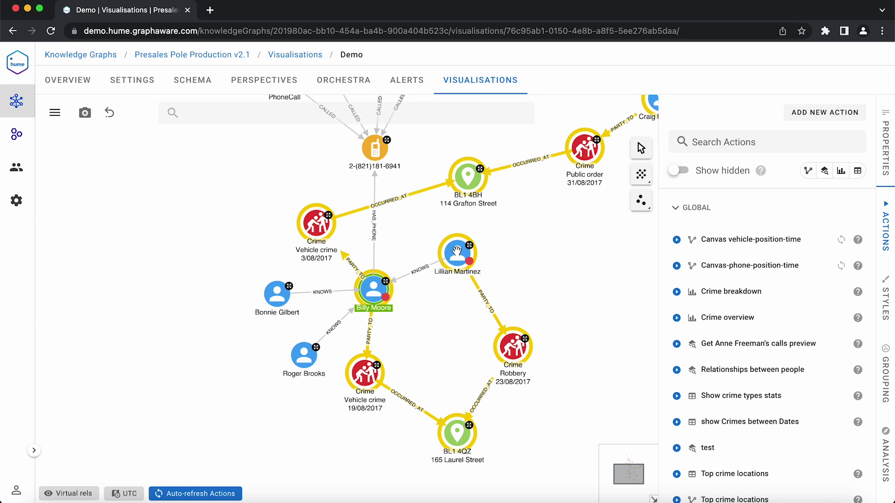
{"action": "left_click_drag", "start_coordinate": [530, 241], "coordinate": [405, 300]}
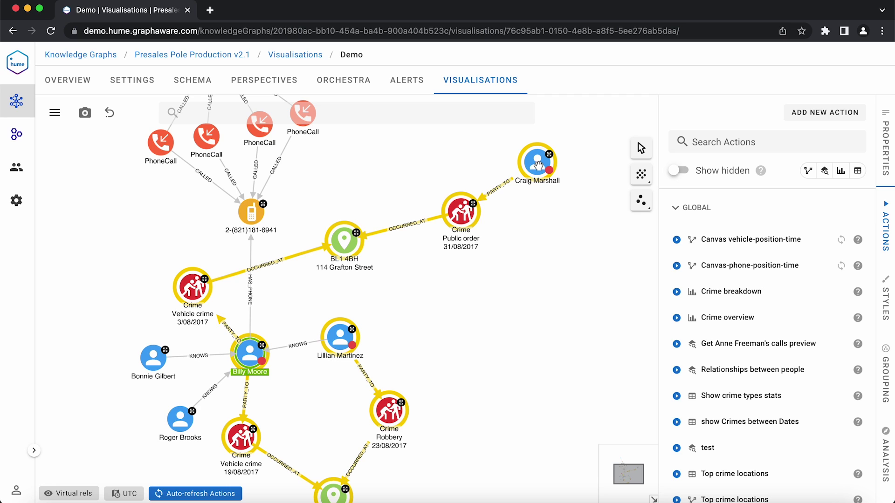
{"action": "left_click", "coordinate": [636, 179]}
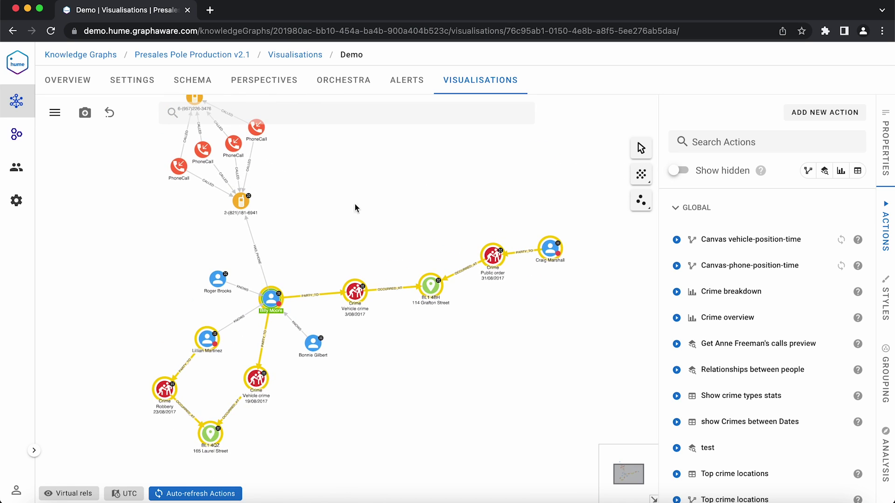
Run Do they know each other/Shortest Path between the central person and the 31/08/2017 public-order suspect, and move the connecting person clear of the crime node.
{"action": "left_click", "coordinate": [271, 299]}
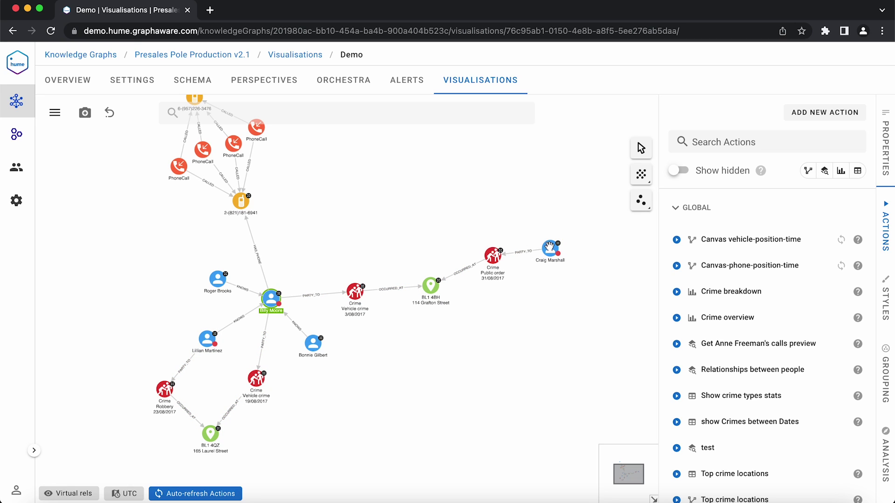
{"action": "left_click", "coordinate": [551, 250], "text": "shift"}
{"action": "right_click", "coordinate": [551, 250]}
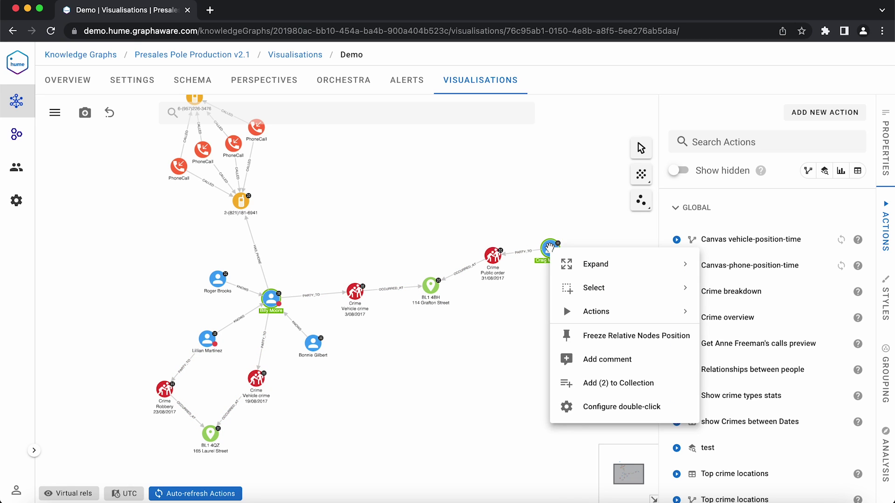
{"action": "mouse_move", "coordinate": [593, 314]}
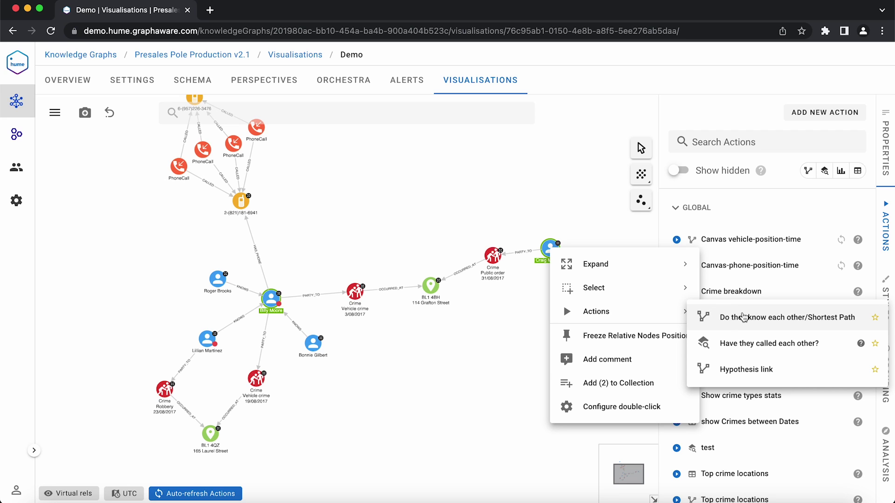
{"action": "left_click", "coordinate": [744, 317]}
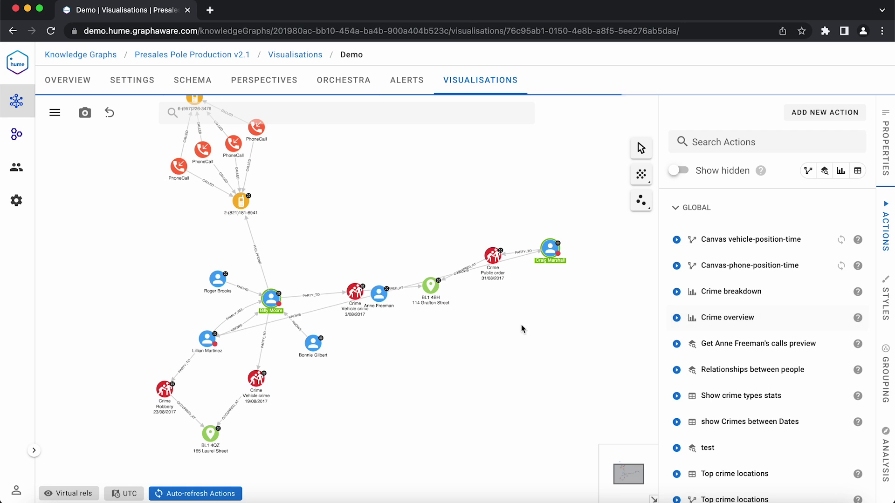
{"action": "left_click_drag", "start_coordinate": [387, 302], "coordinate": [416, 338]}
Run Show network of criminals related to a person on the newly found intermediary and clear the selection.
{"action": "scroll", "coordinate": [449, 350], "scroll_direction": "up", "scroll_amount": 3}
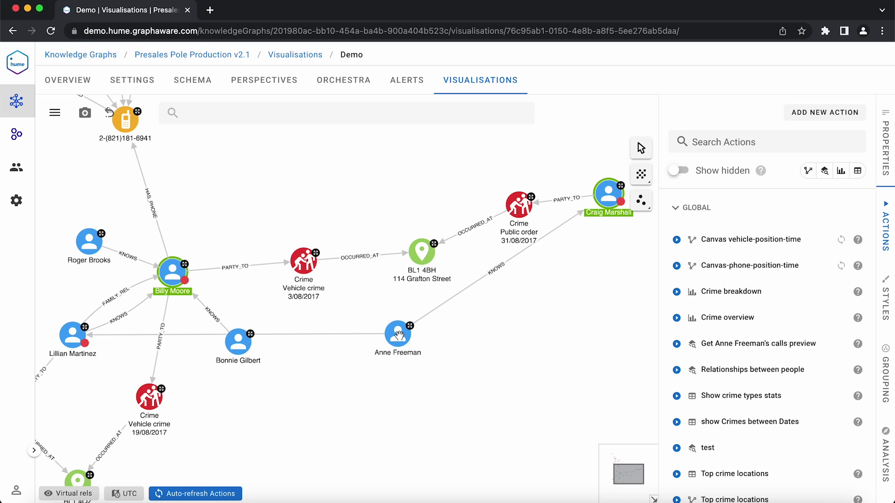
{"action": "left_click", "coordinate": [398, 336]}
{"action": "right_click", "coordinate": [398, 336]}
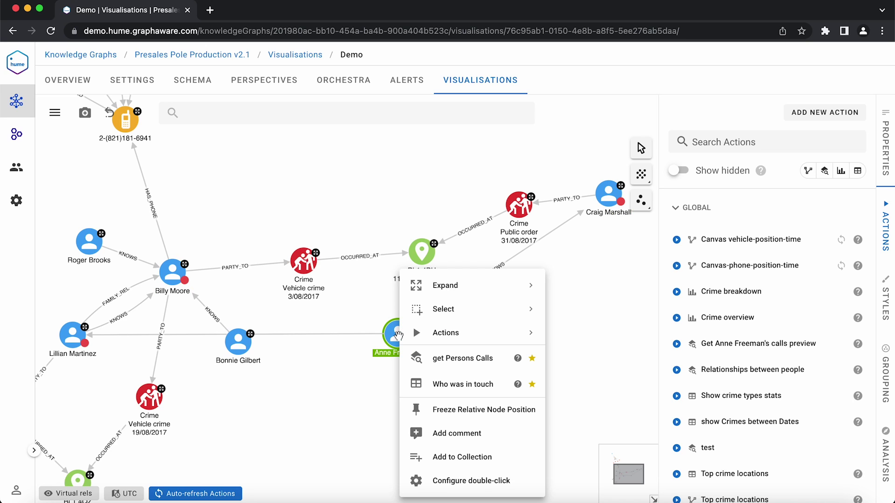
{"action": "mouse_move", "coordinate": [445, 339]}
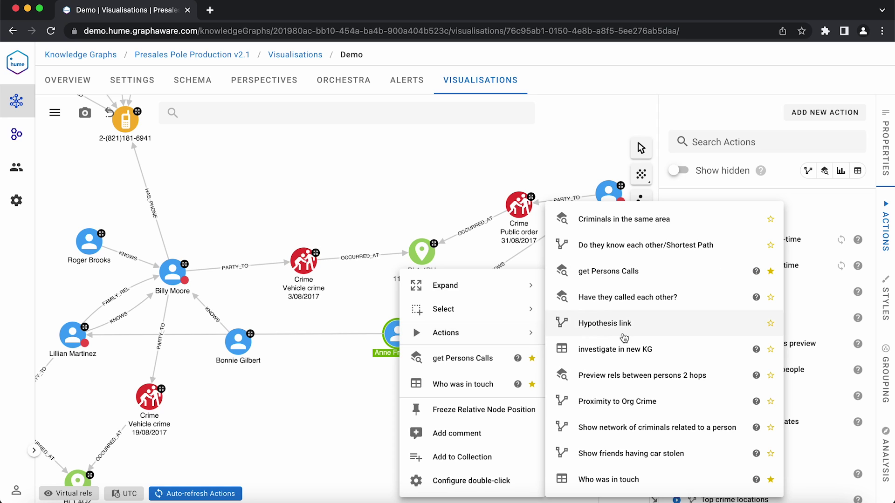
{"action": "left_click", "coordinate": [645, 437]}
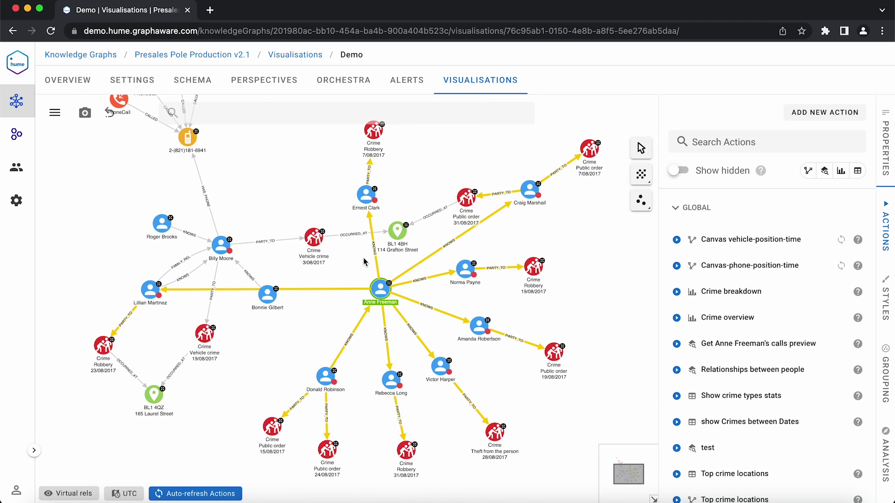
{"action": "left_click", "coordinate": [342, 268]}
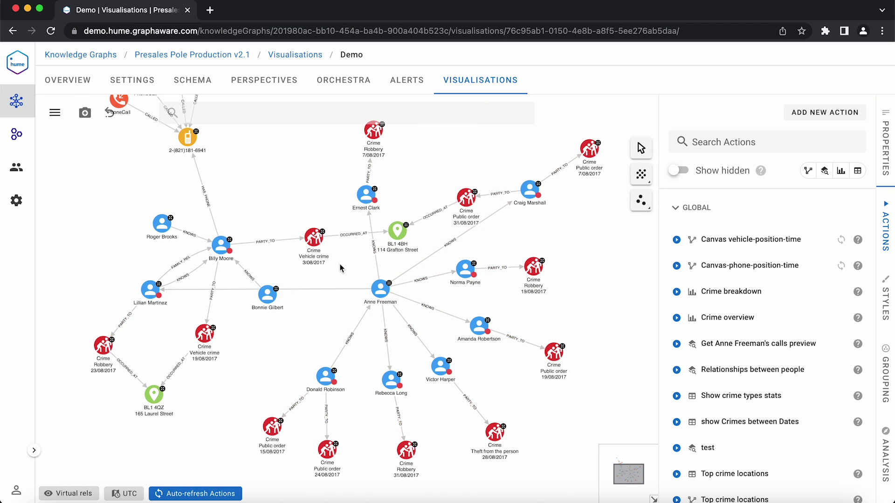
Create a Hypothesis link between the central person and the intermediary with the note "Potential Link", and curve the new link slightly.
{"action": "left_click", "coordinate": [222, 246]}
{"action": "left_click", "coordinate": [380, 289]}
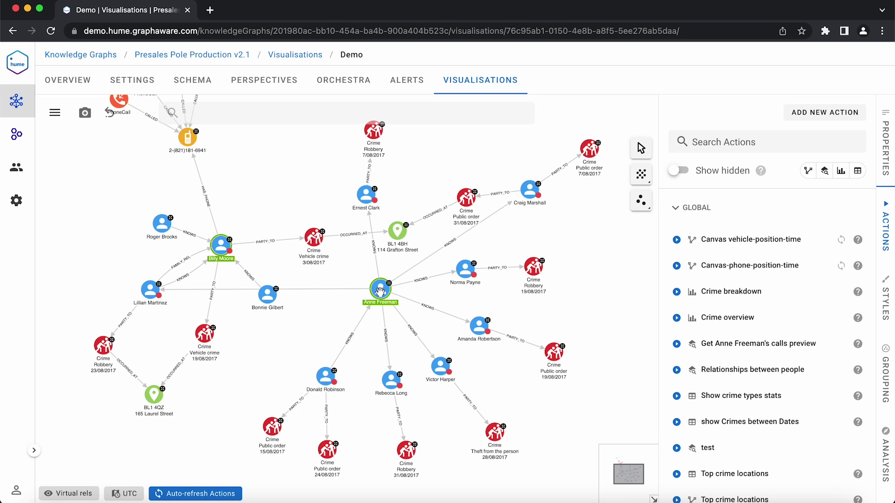
{"action": "right_click", "coordinate": [379, 291]}
{"action": "mouse_move", "coordinate": [462, 357]}
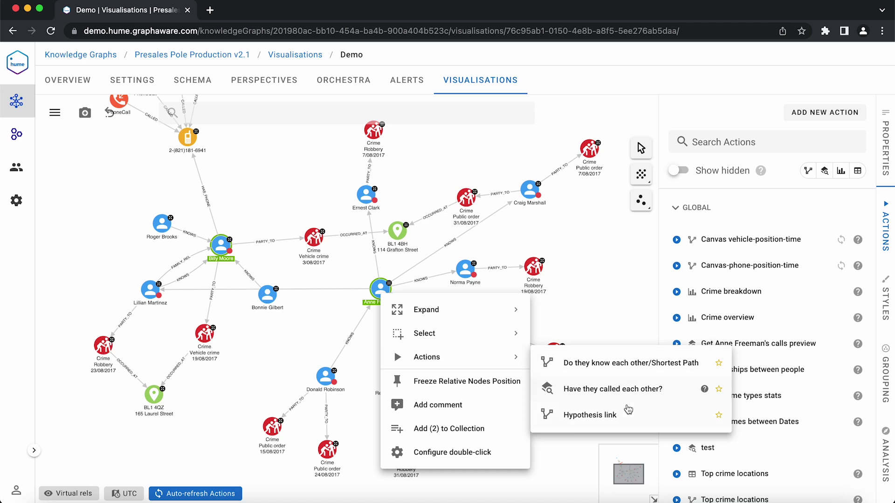
{"action": "left_click", "coordinate": [623, 419]}
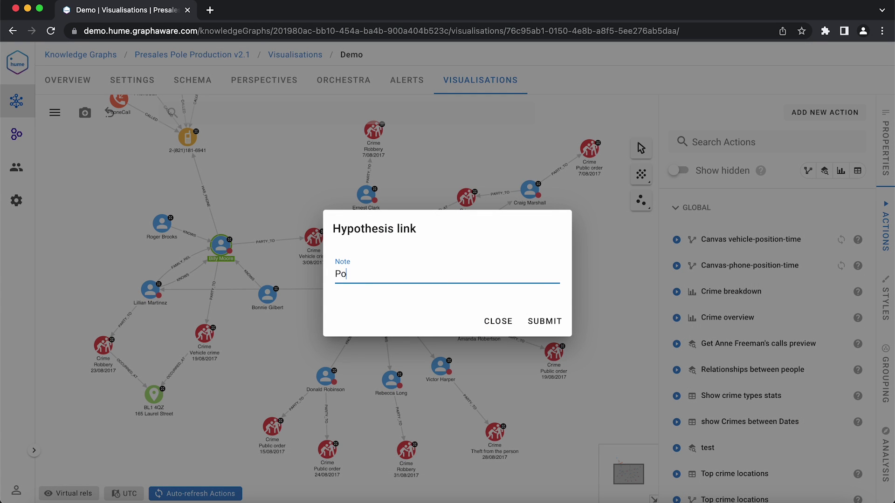
{"action": "type", "text": "Potential Link"}
{"action": "key", "text": "Return"}
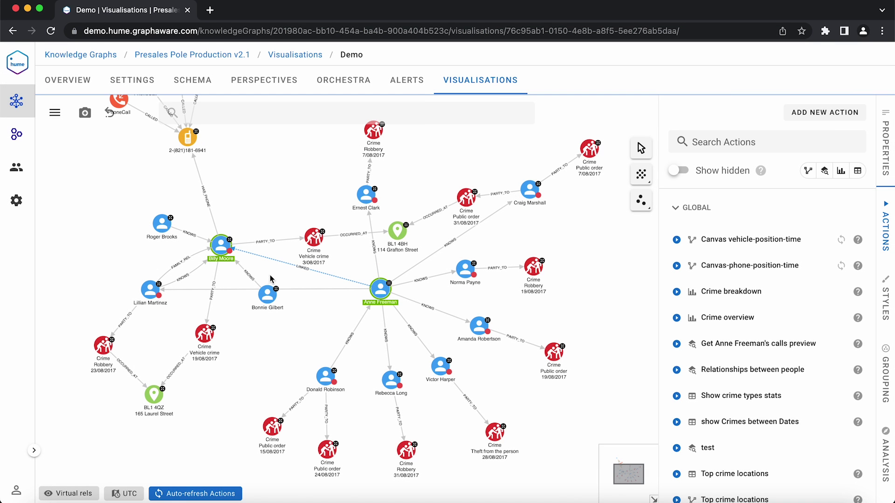
{"action": "scroll", "coordinate": [270, 279], "scroll_direction": "up", "scroll_amount": 4}
{"action": "mouse_move", "coordinate": [350, 265]}
{"action": "left_mouse_down"}
{"action": "mouse_move", "coordinate": [345, 287]}
{"action": "mouse_move", "coordinate": [345, 271]}
{"action": "left_mouse_up"}
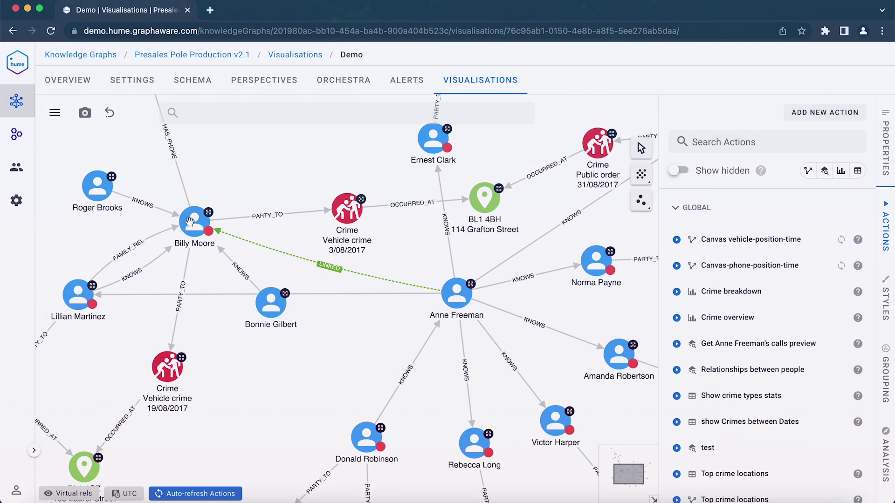